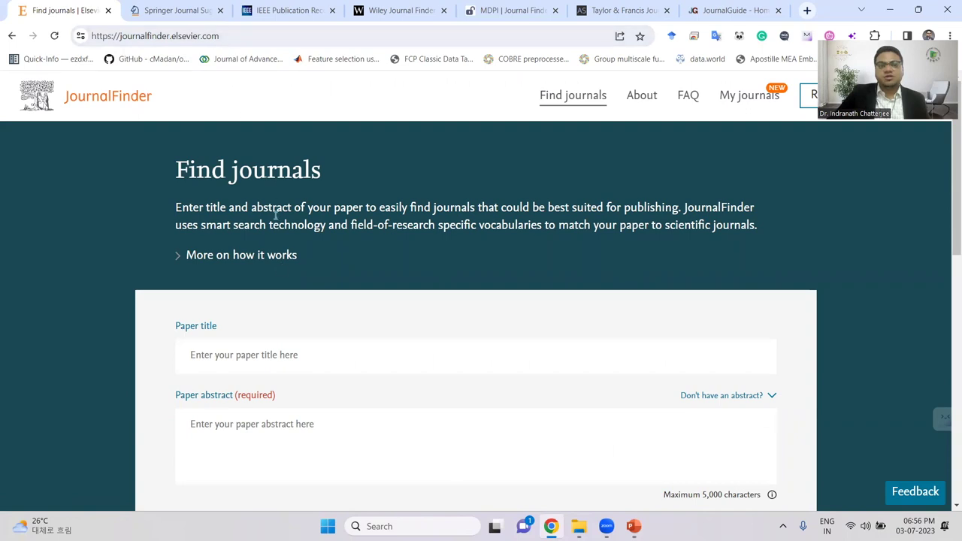
Examine the journal search form, including its paper title field and the required paper abstract field
scroll(258, 187, "down", 2)
scroll(485, 311, "down", 1)
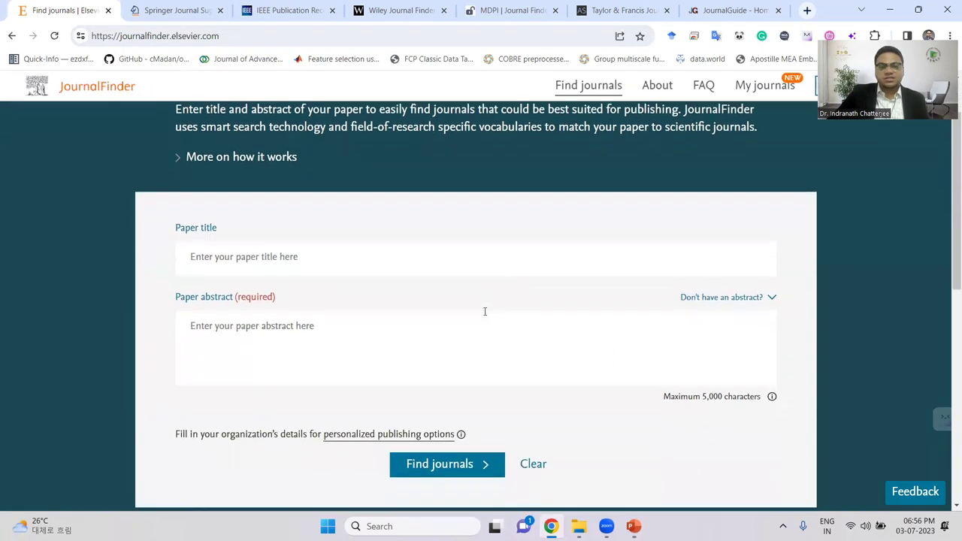
scroll(485, 311, "down", 1)
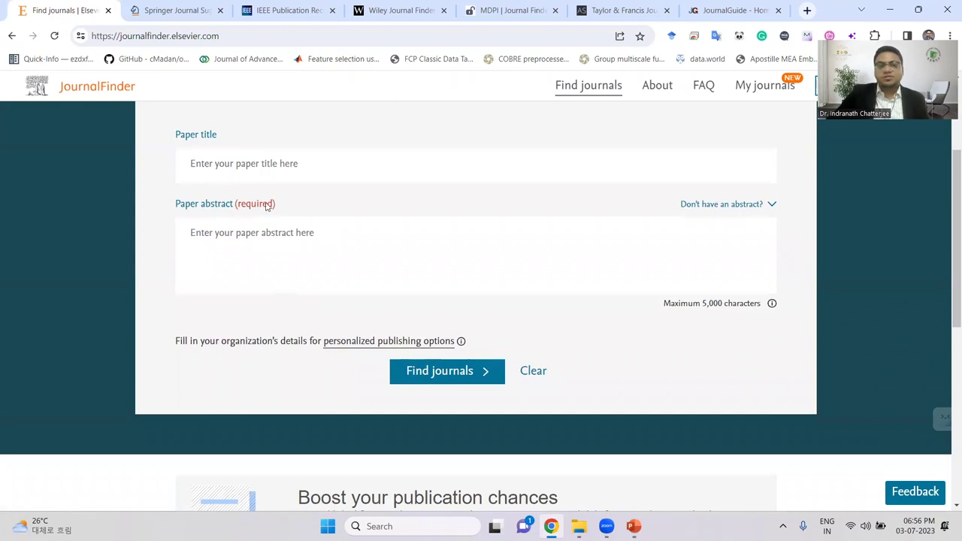
left_click_drag(276, 203, 235, 206)
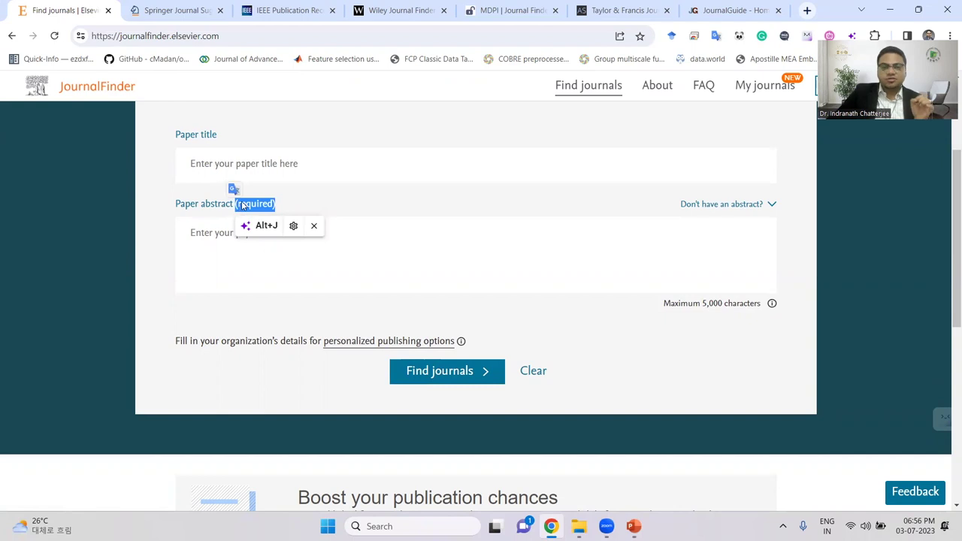
left_click(146, 225)
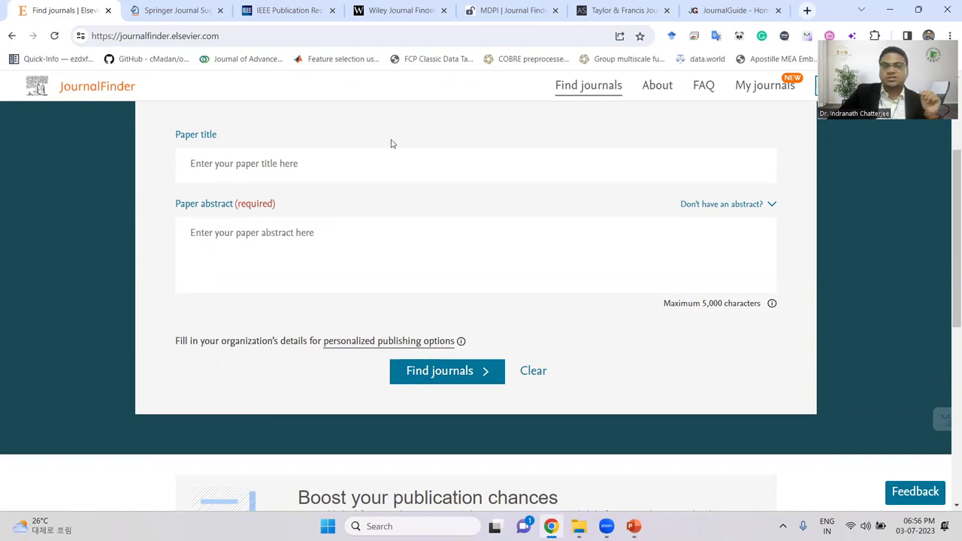
scroll(453, 248, "up", 2)
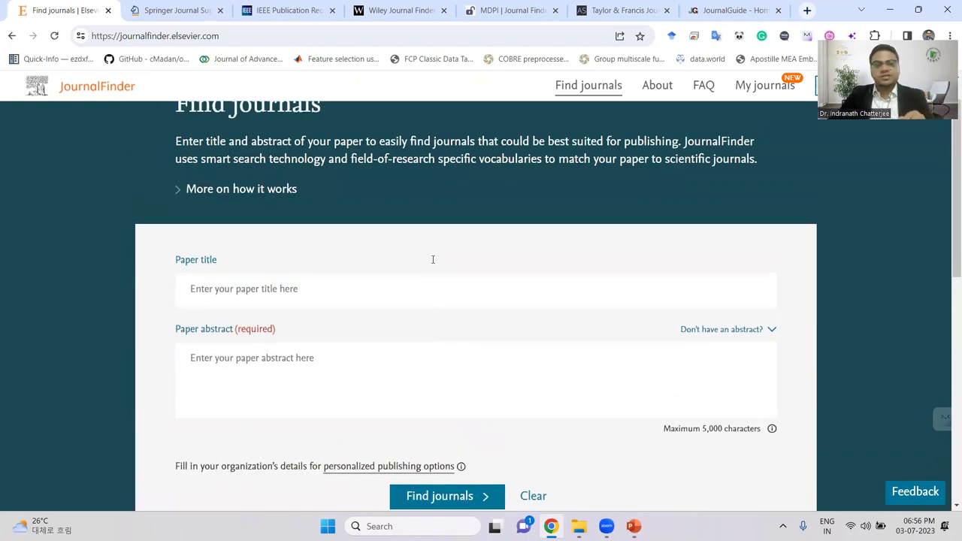
scroll(432, 259, "down", 1)
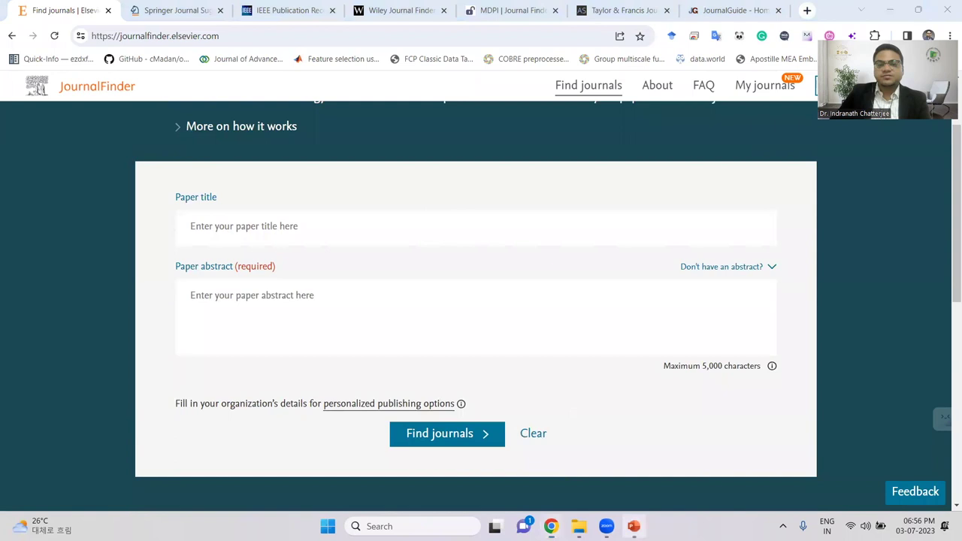
Copy the sample title on osteoarthritis chronic pain and fMRI deep learning from the PowerPoint Live Demo slide into JournalFinder's Paper title field
key("alt+Tab")
left_click_drag(364, 175, 350, 188)
key("ctrl+c")
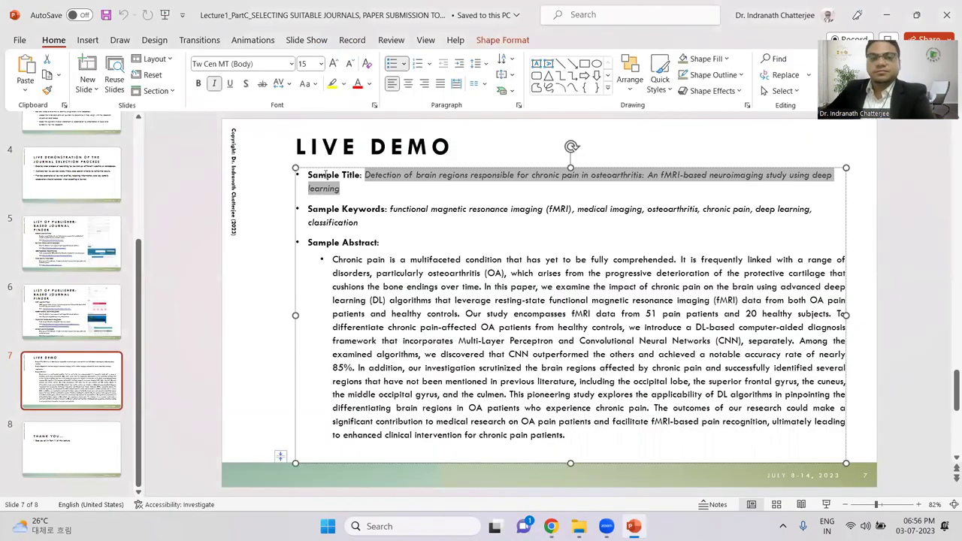
key("alt+Tab")
left_click(259, 235)
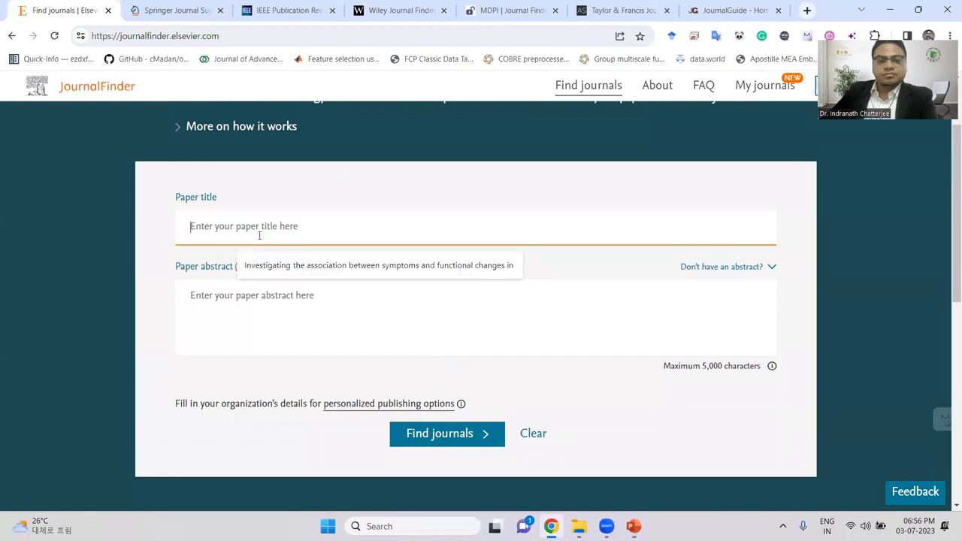
key("ctrl+v")
Copy the full sample abstract from the PowerPoint slide into JournalFinder's Paper abstract field and search for matching journals
left_click(266, 314)
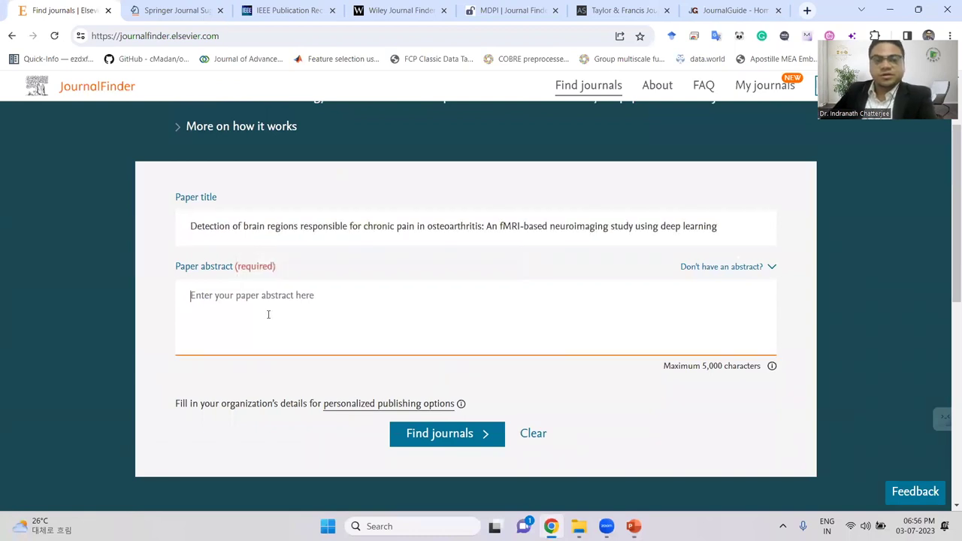
key("alt+Tab")
left_click_drag(333, 260, 564, 437)
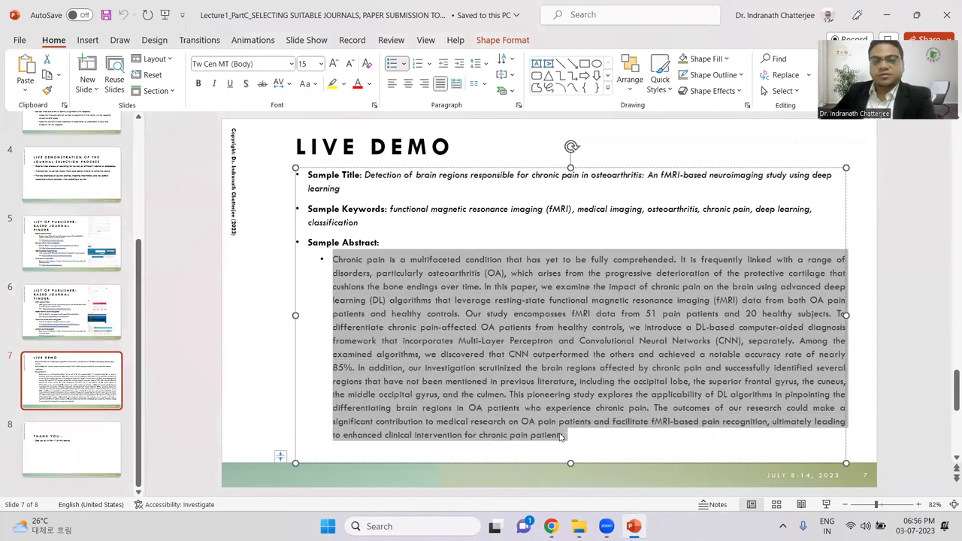
key("ctrl+c")
key("alt+Tab")
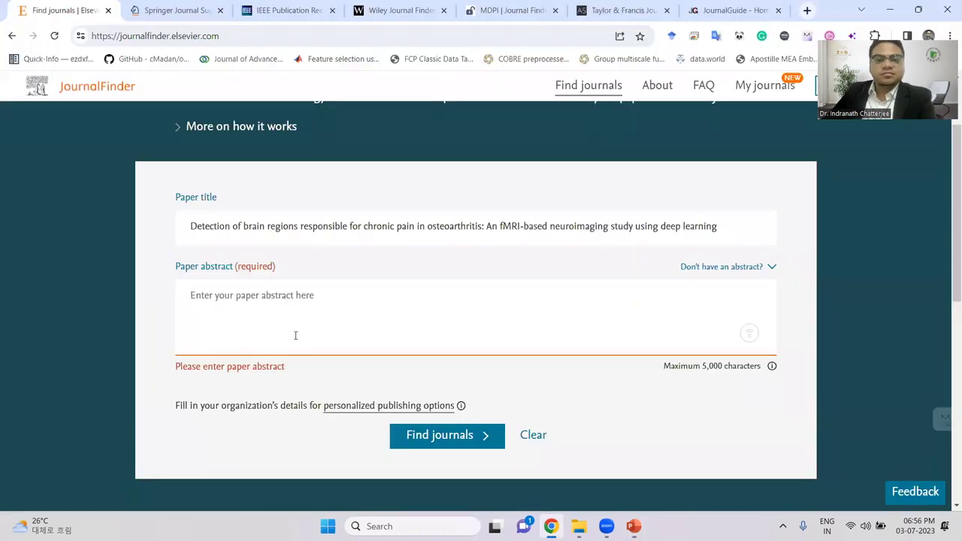
key("ctrl+v")
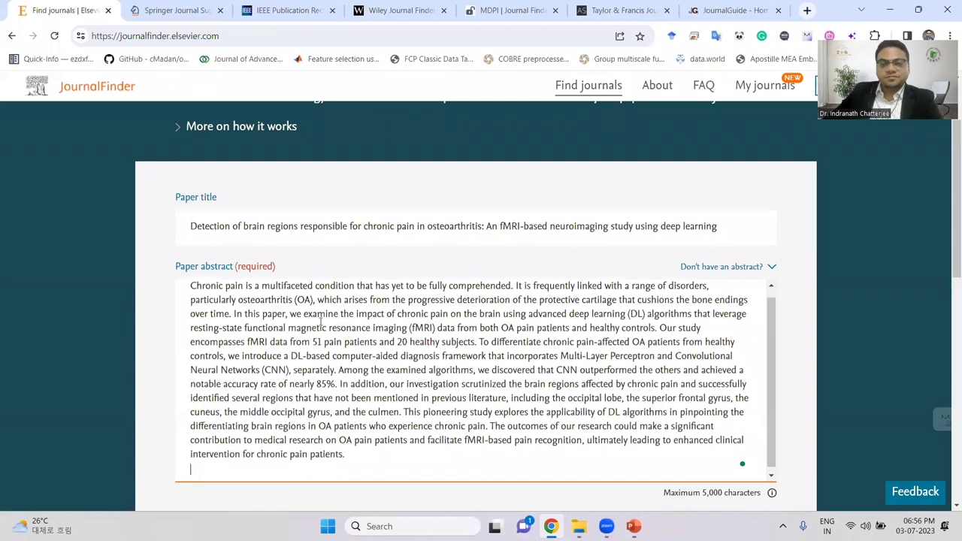
scroll(801, 258, "down", 3)
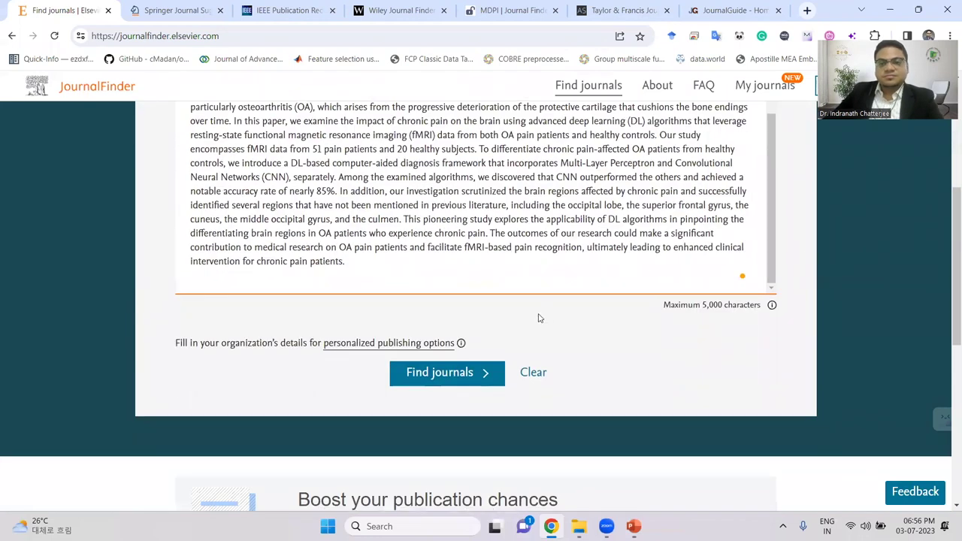
left_click(442, 373)
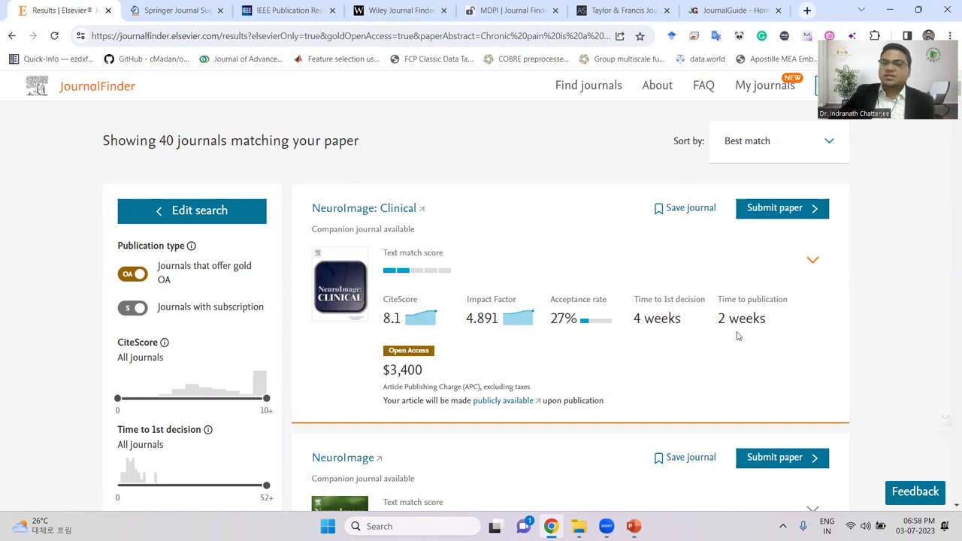
Examine the time to publication and the Article Publishing Charge of the NeuroImage: Clinical result
left_click_drag(720, 318, 778, 319)
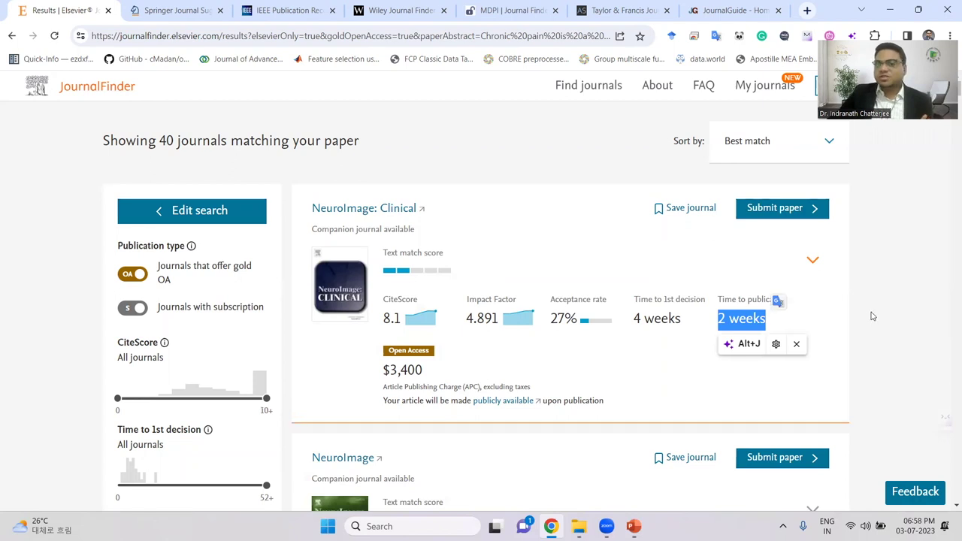
left_click(841, 315)
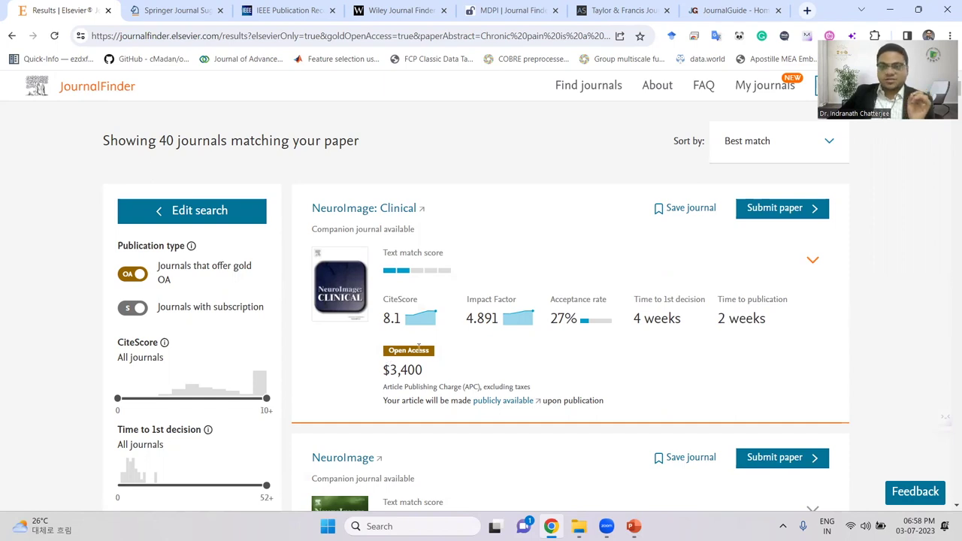
left_click_drag(383, 370, 424, 373)
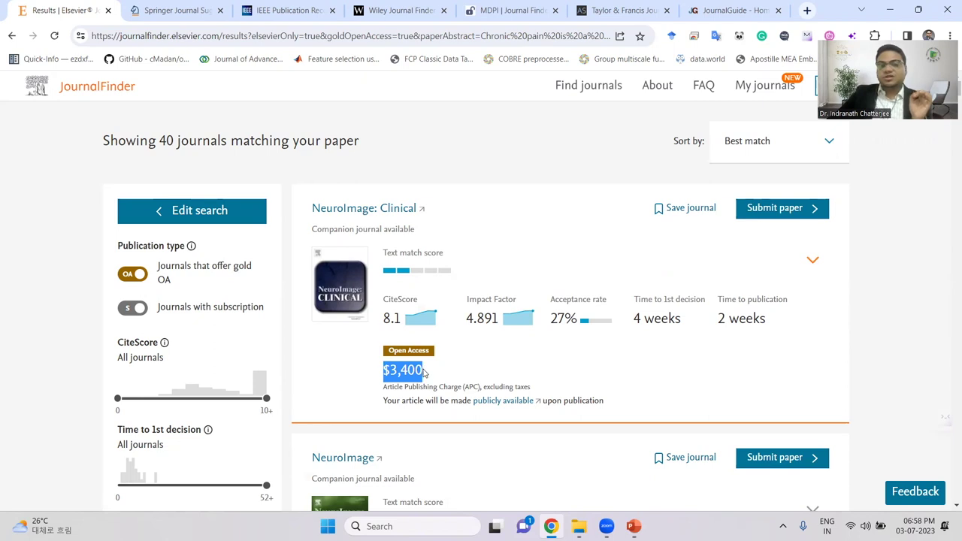
left_click(378, 389)
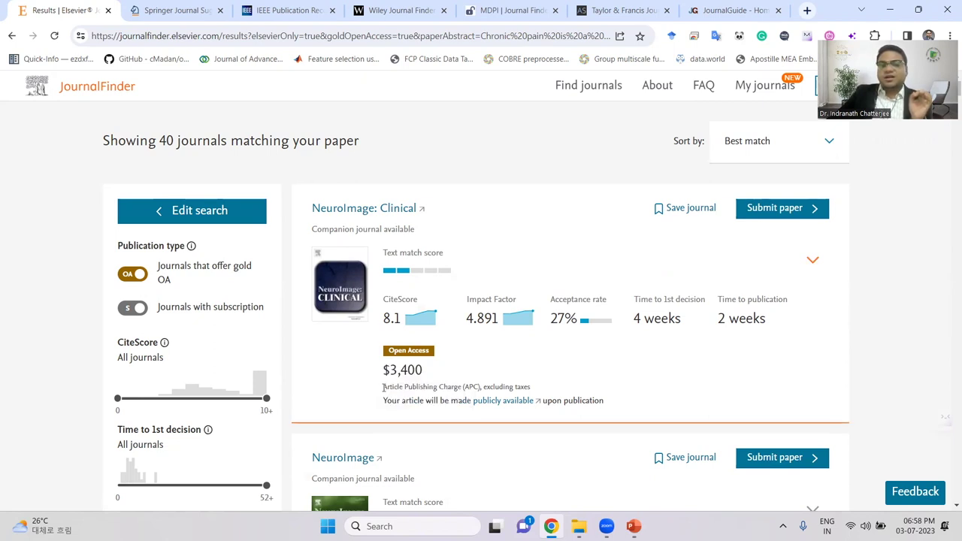
triple_click(480, 385)
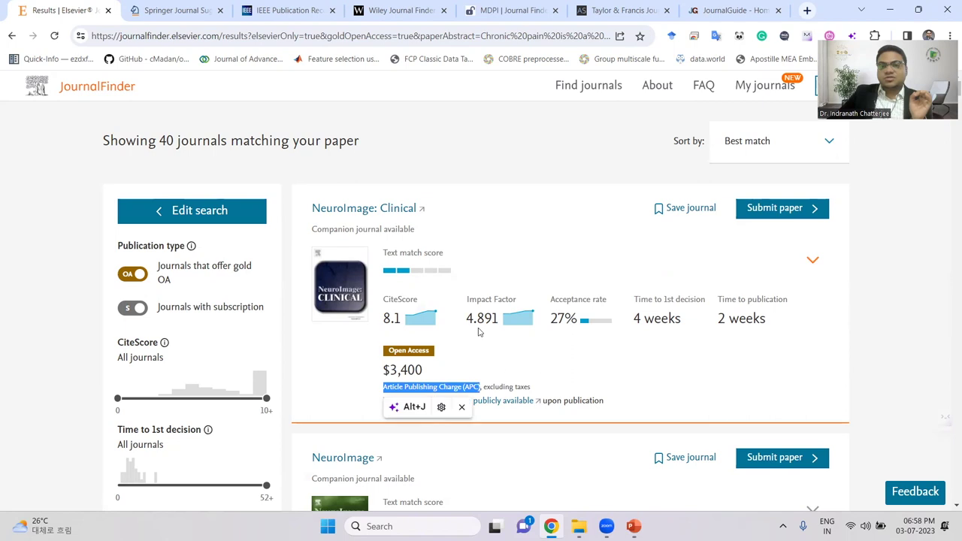
left_click(536, 369)
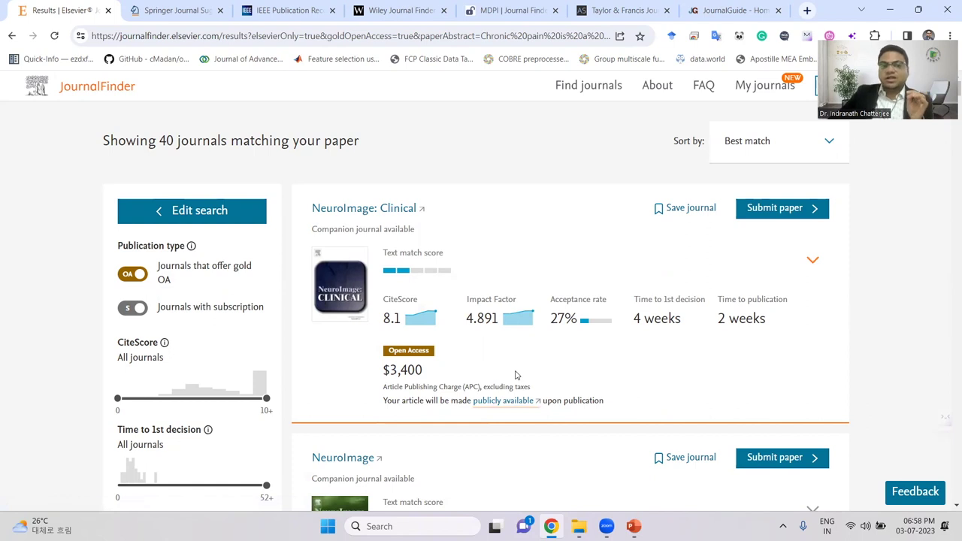
Exclude journals that offer gold OA to check the first match's open access charge, and include them again
left_click(132, 276)
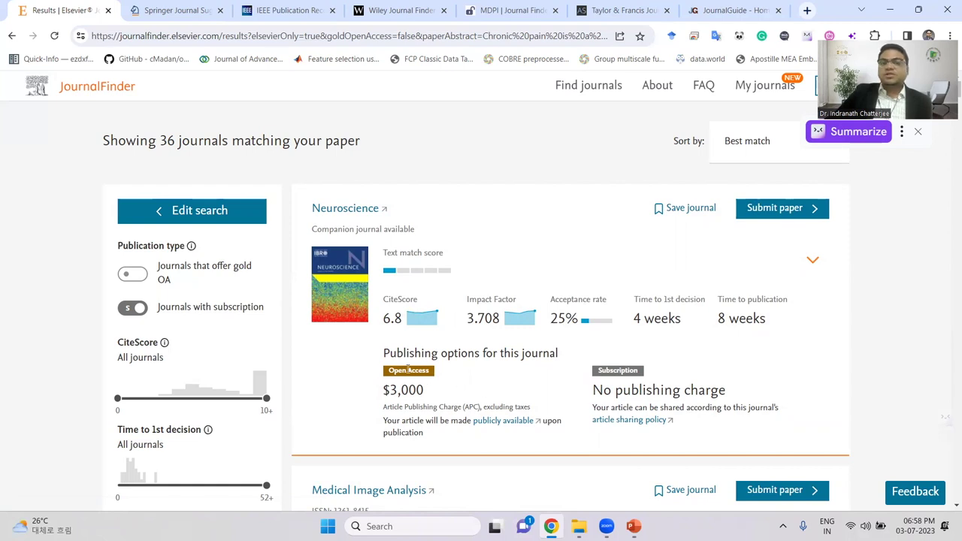
double_click(398, 389)
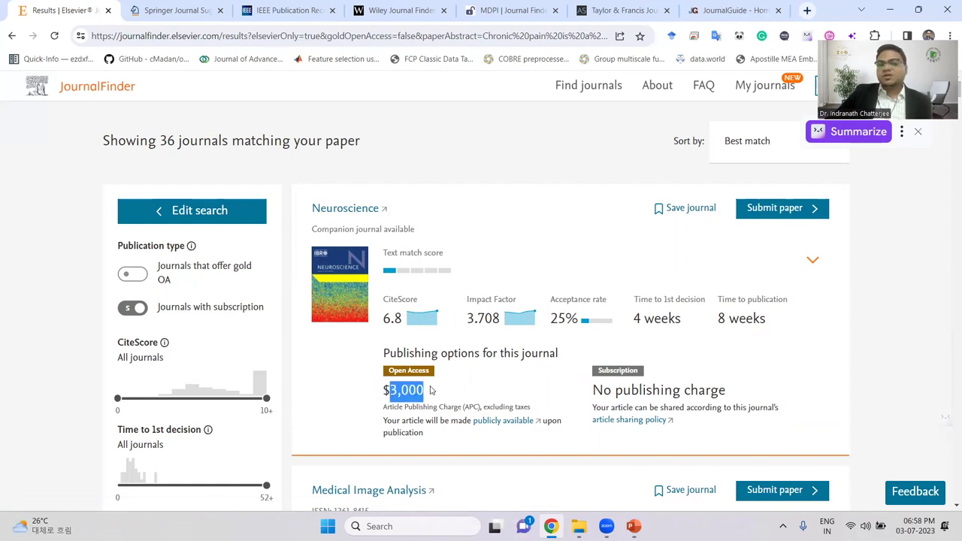
left_click(541, 375)
left_click(132, 278)
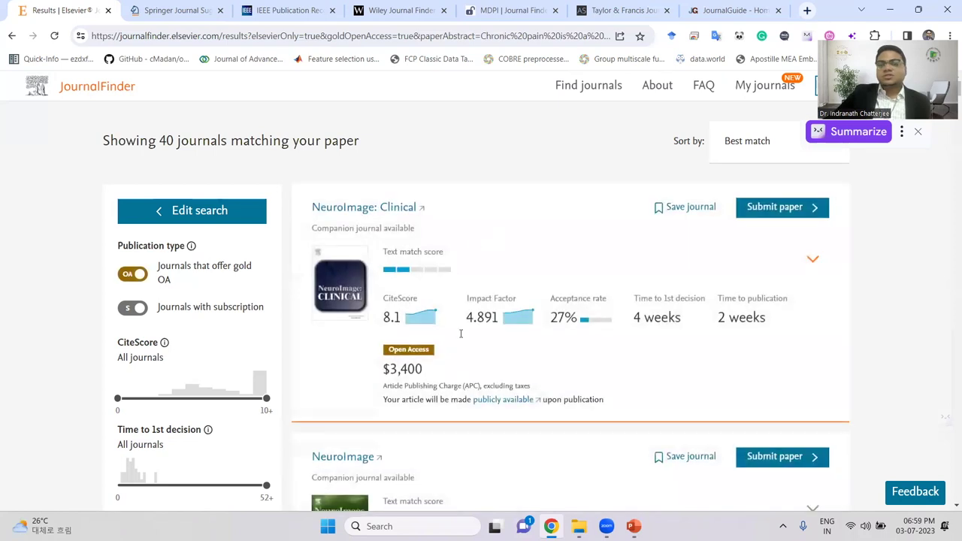
Review the matching journals down the list, comparing their text match scores, metrics, review times and open access or subscription publishing options
scroll(560, 310, "down", 2)
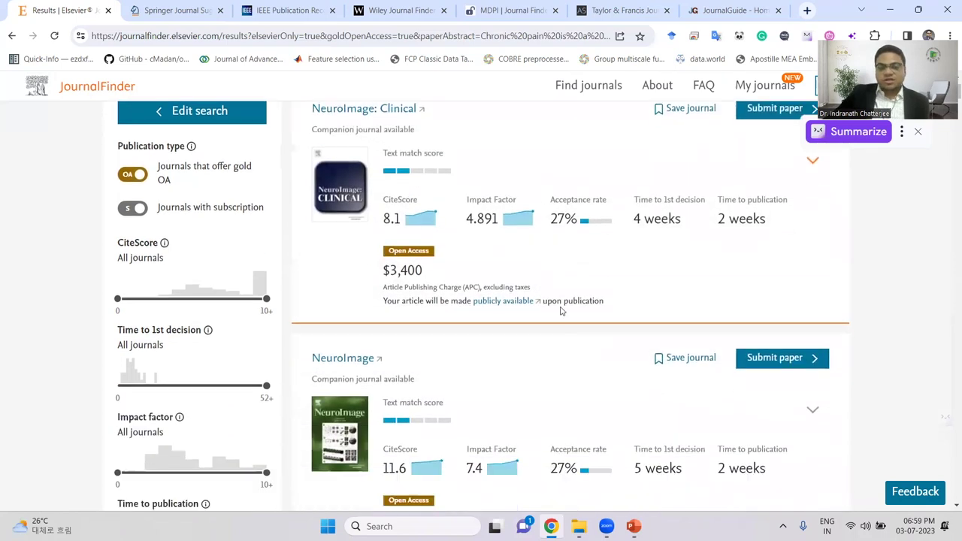
scroll(560, 311, "down", 1)
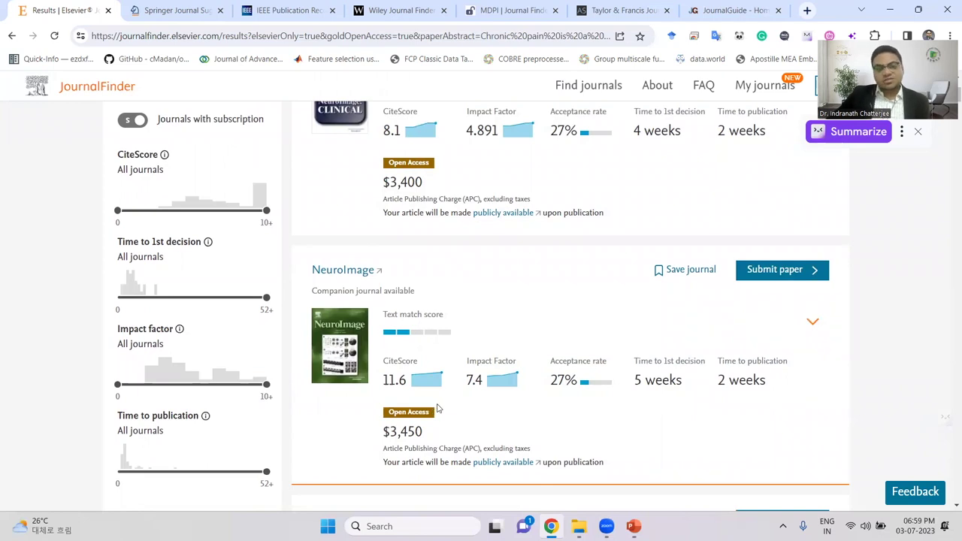
scroll(438, 408, "down", 3)
scroll(433, 283, "down", 2)
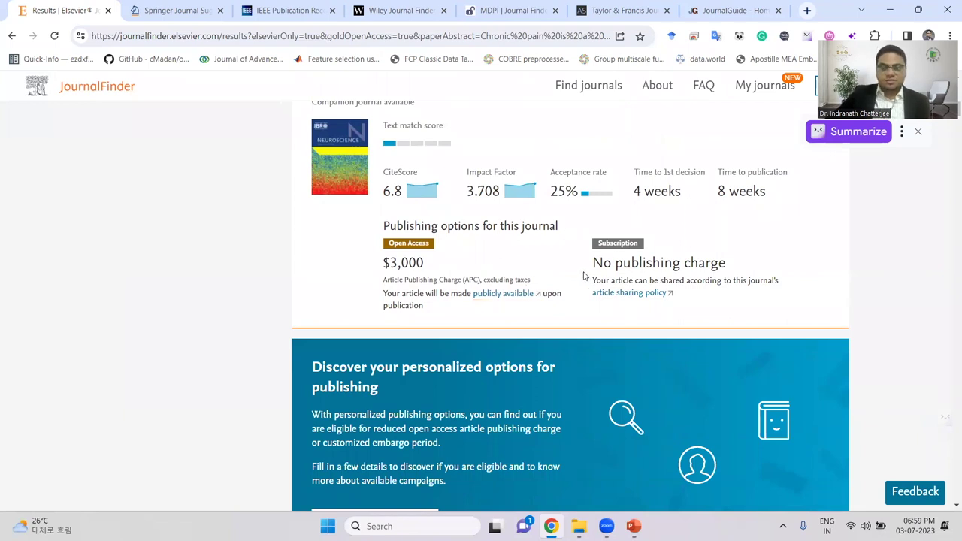
scroll(587, 270, "down", 1)
scroll(589, 266, "down", 5)
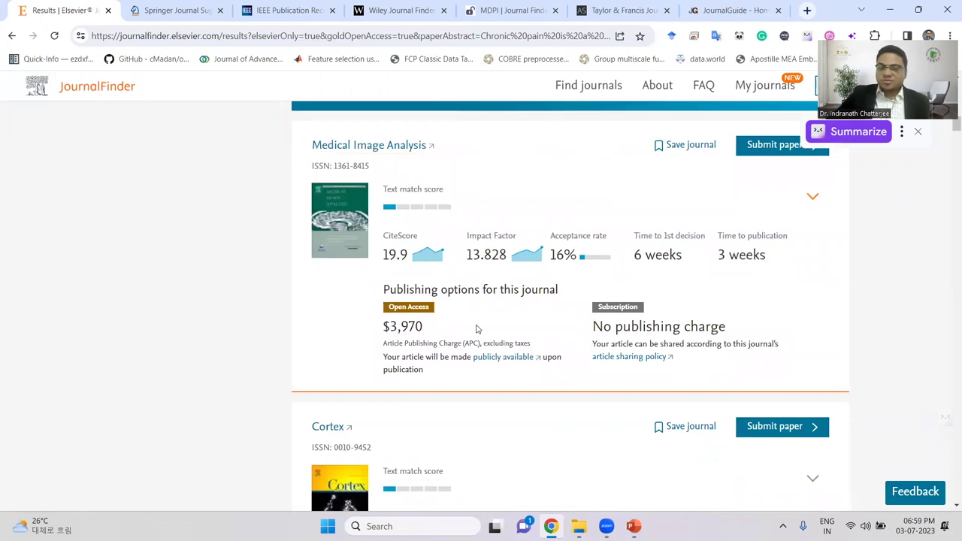
scroll(529, 351, "down", 2)
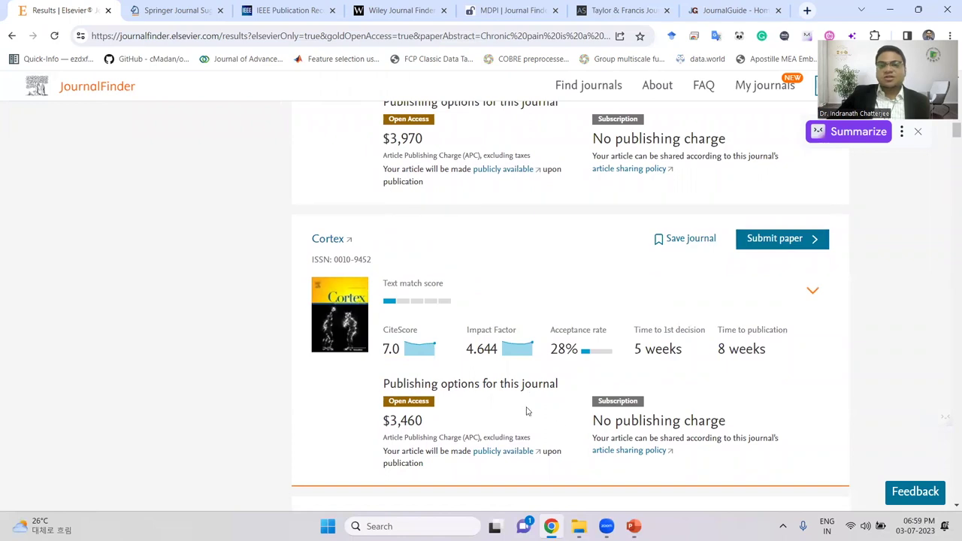
scroll(538, 344, "down", 7)
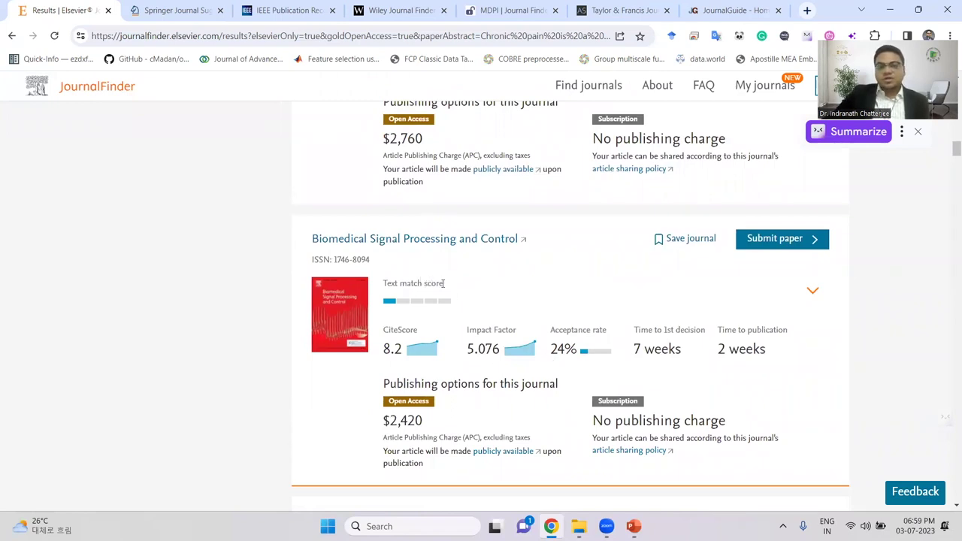
scroll(531, 347, "down", 3)
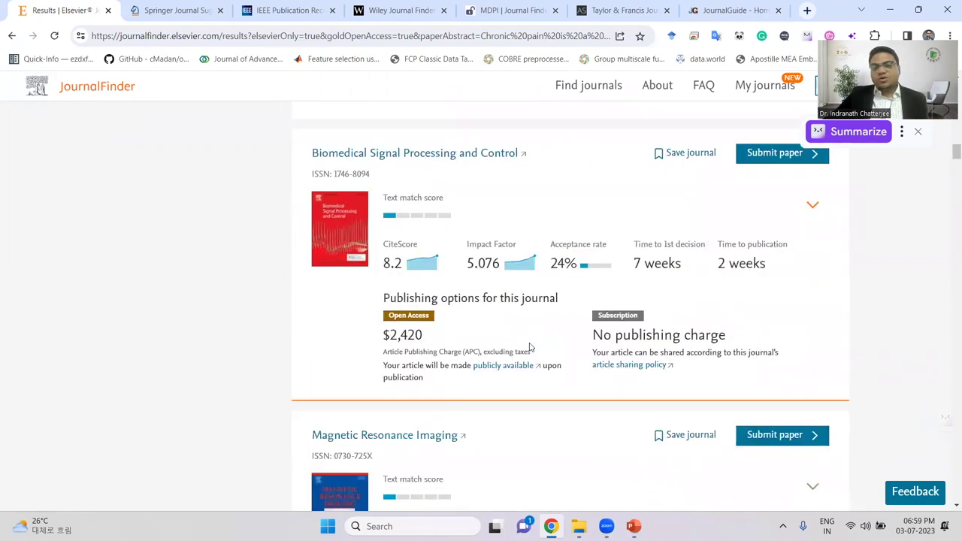
scroll(531, 351, "down", 2)
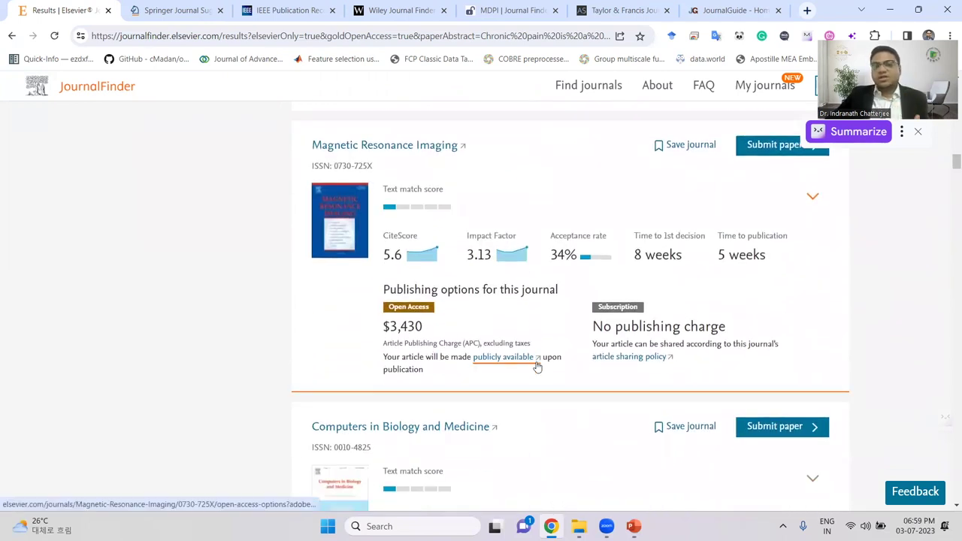
scroll(541, 381, "down", 3)
scroll(544, 383, "up", 6)
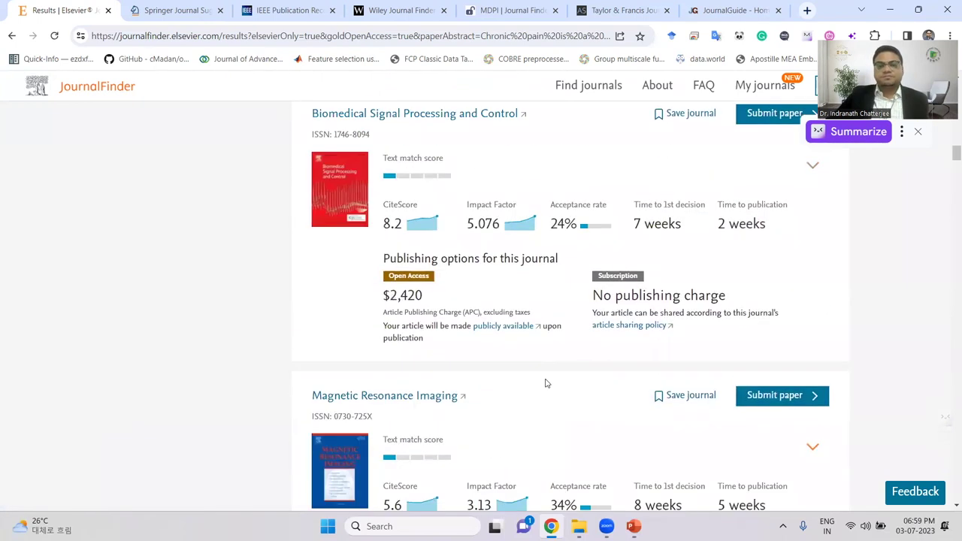
scroll(547, 385, "up", 2)
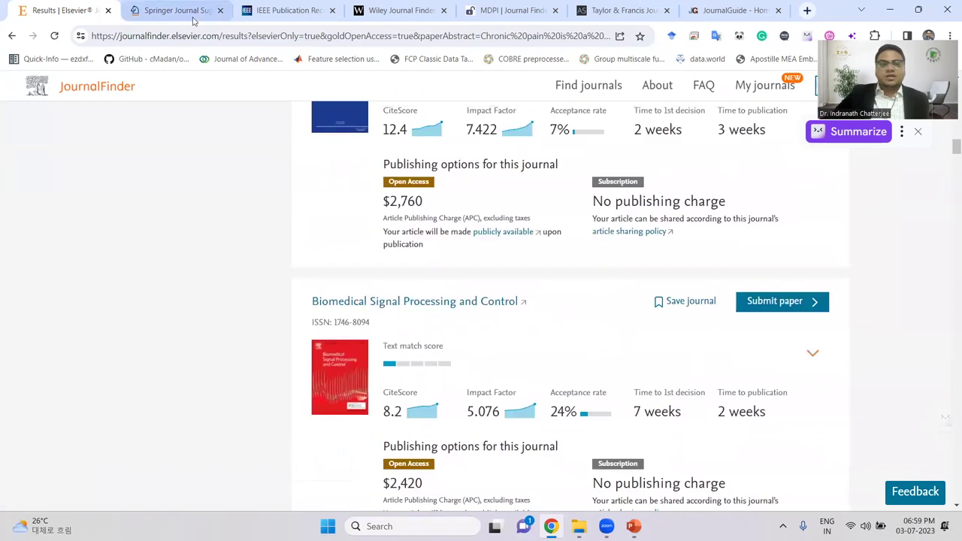
Switch to the Springer Nature Journal suggester and paste the copied sample abstract into the Manuscript text field
left_click(188, 13)
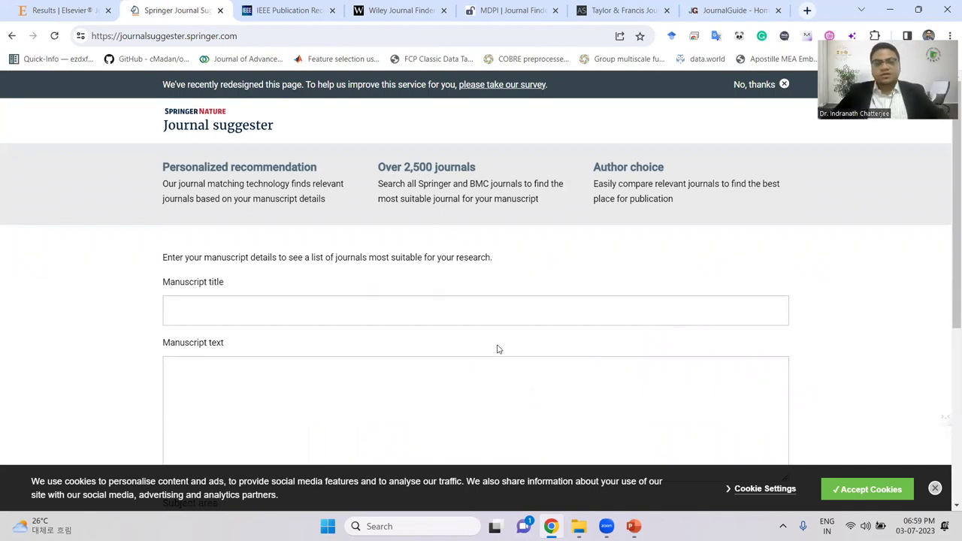
left_click(456, 365)
key("ctrl+v")
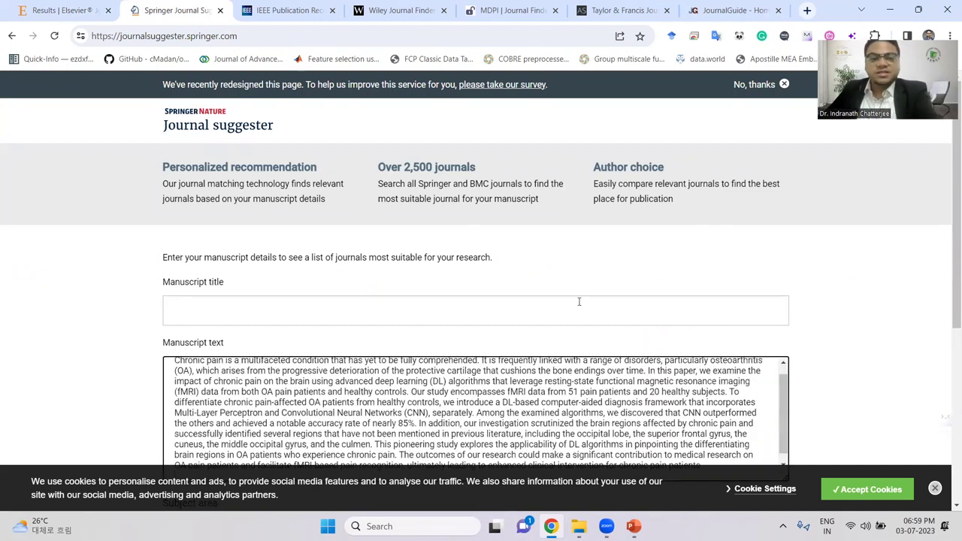
Copy the sample title from the LIVE DEMO slide in PowerPoint and paste it into the Manuscript title field of the Springer Nature Journal suggester
key("alt+Tab")
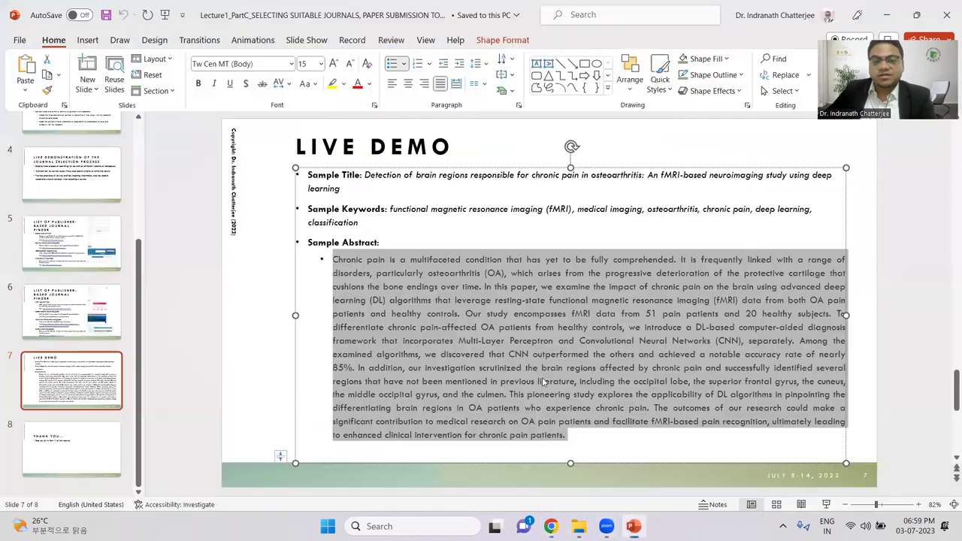
left_click_drag(348, 192, 364, 174)
key("ctrl+c")
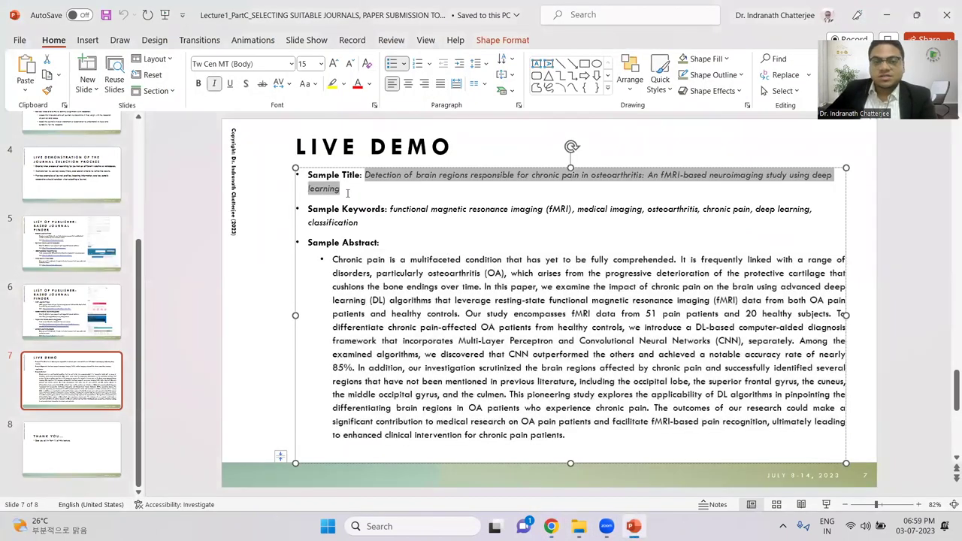
key("alt+Tab")
left_click(232, 308)
key("ctrl+v")
scroll(846, 191, "down", 1)
scroll(807, 248, "down", 1)
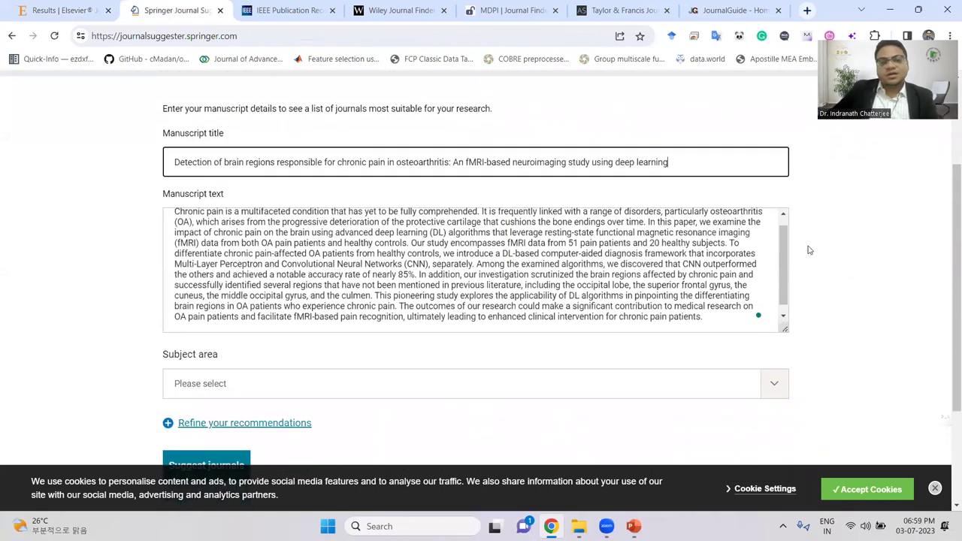
Look through the available Subject area options and leave the selection at Please select
left_click(497, 350)
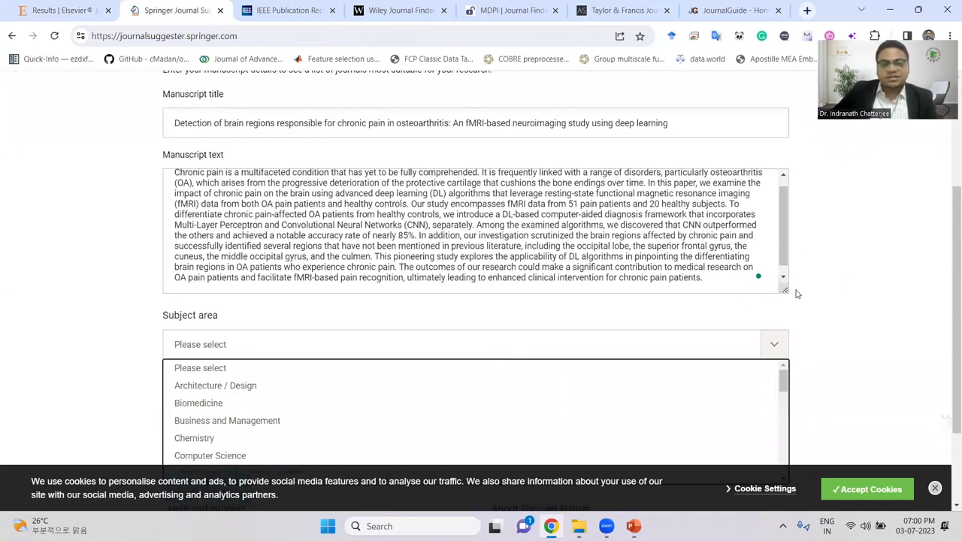
scroll(805, 290, "down", 1)
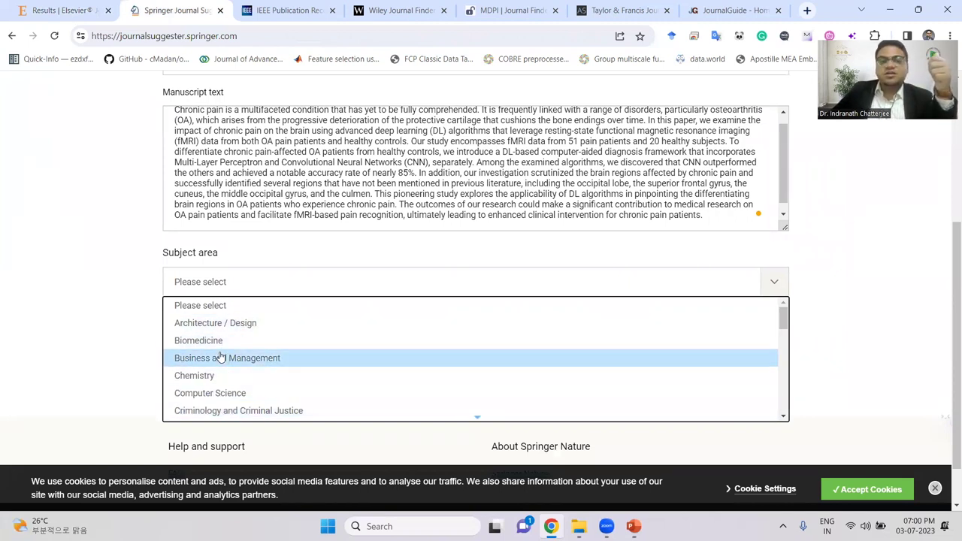
scroll(222, 358, "down", 2)
scroll(231, 390, "down", 2)
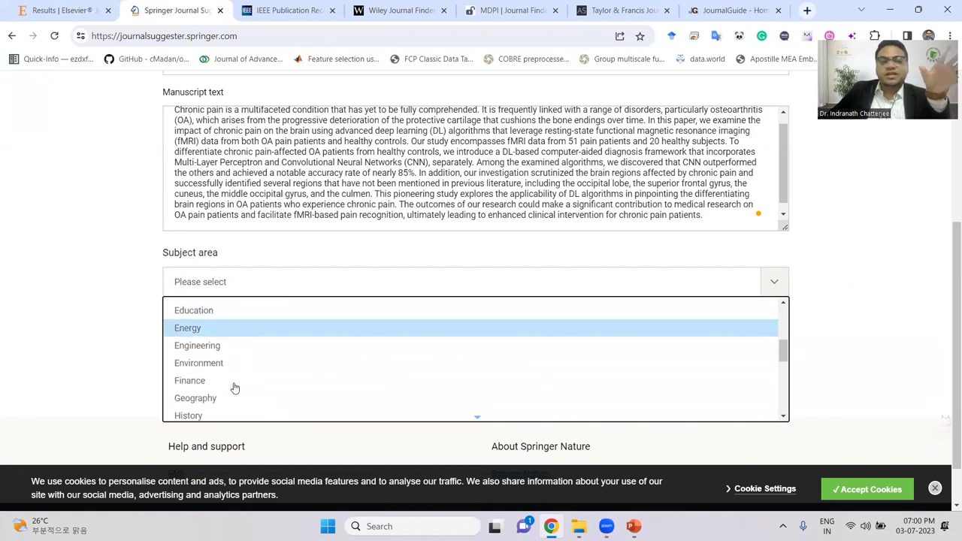
scroll(235, 389, "down", 2)
scroll(234, 389, "down", 3)
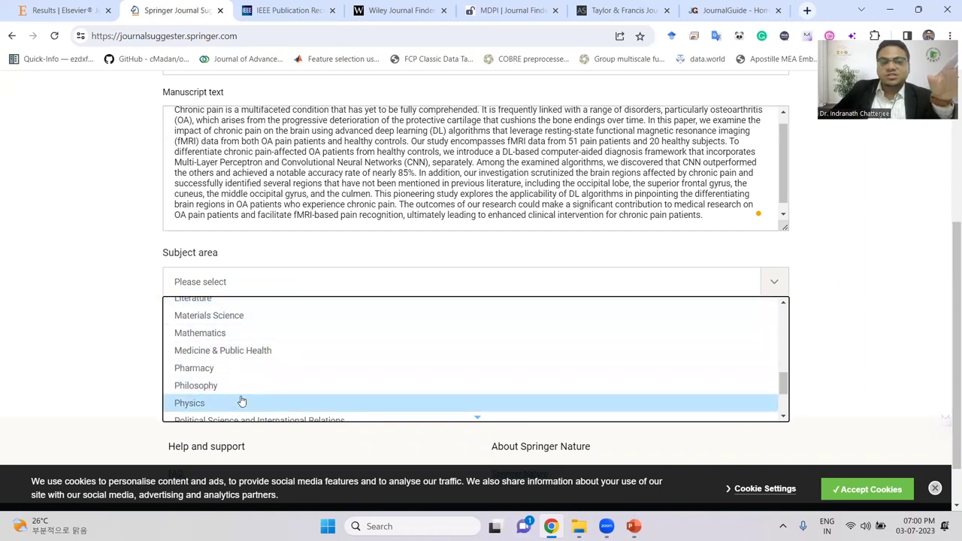
scroll(240, 400, "down", 3)
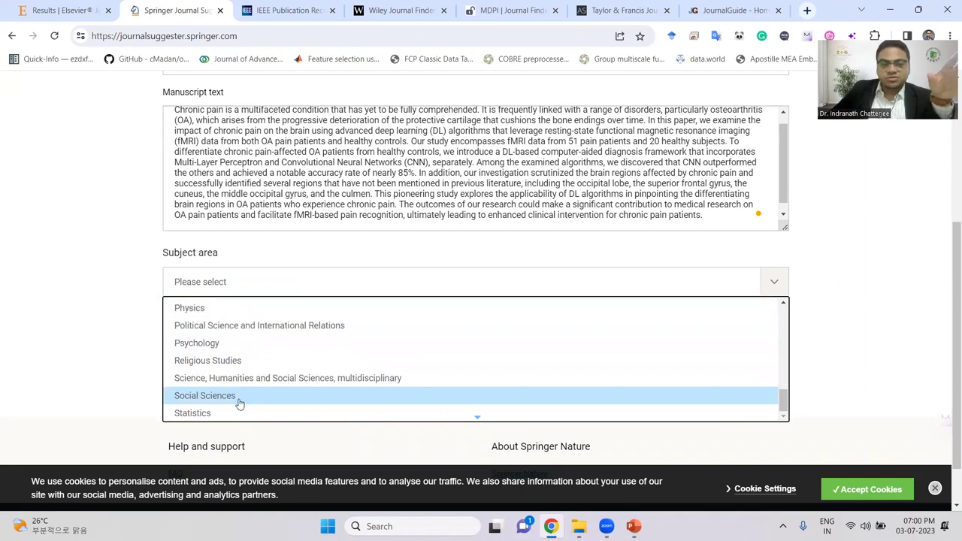
scroll(240, 391, "up", 10)
left_click(227, 306)
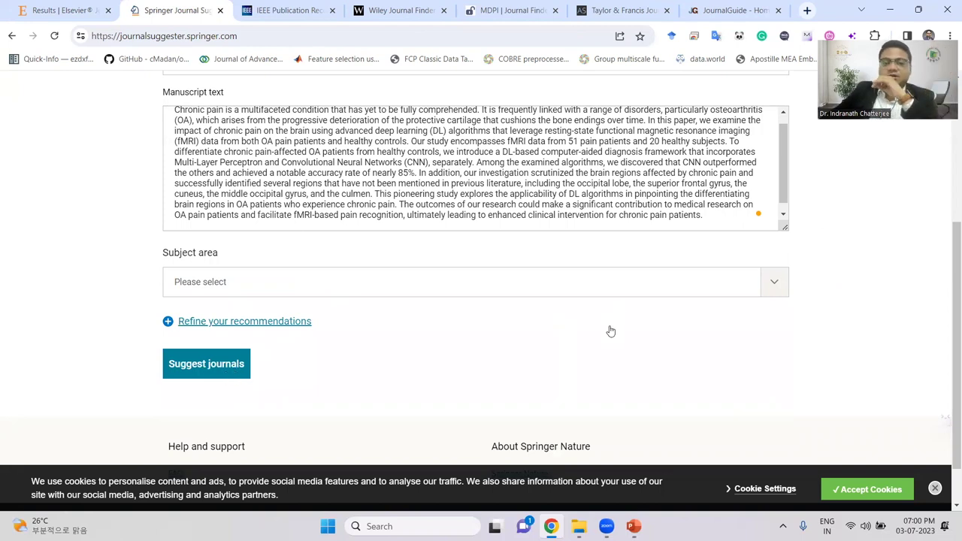
Request the journal suggestions and review the suggested journals' impact factors, first decision times, acceptance rates and open access or subscription options
scroll(617, 337, "down", 1)
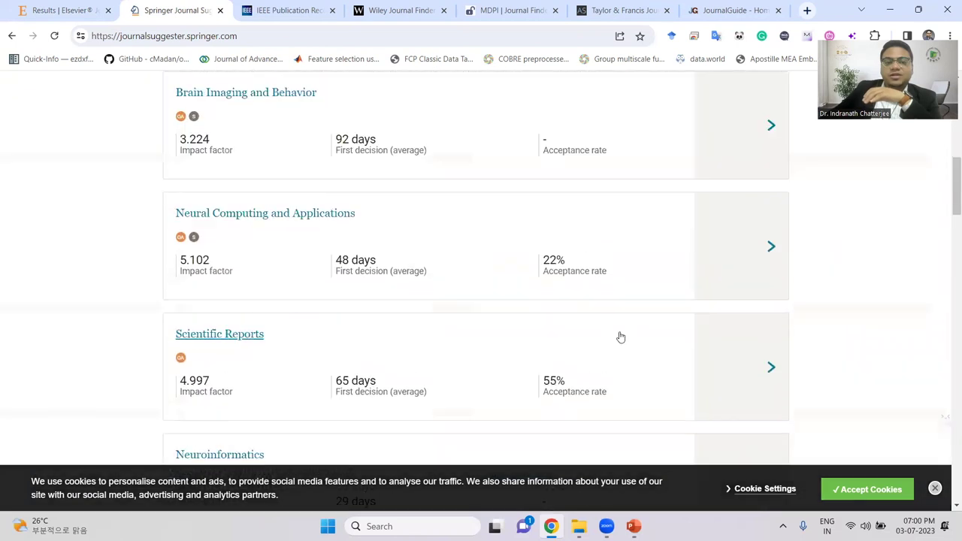
scroll(258, 354, "up", 2)
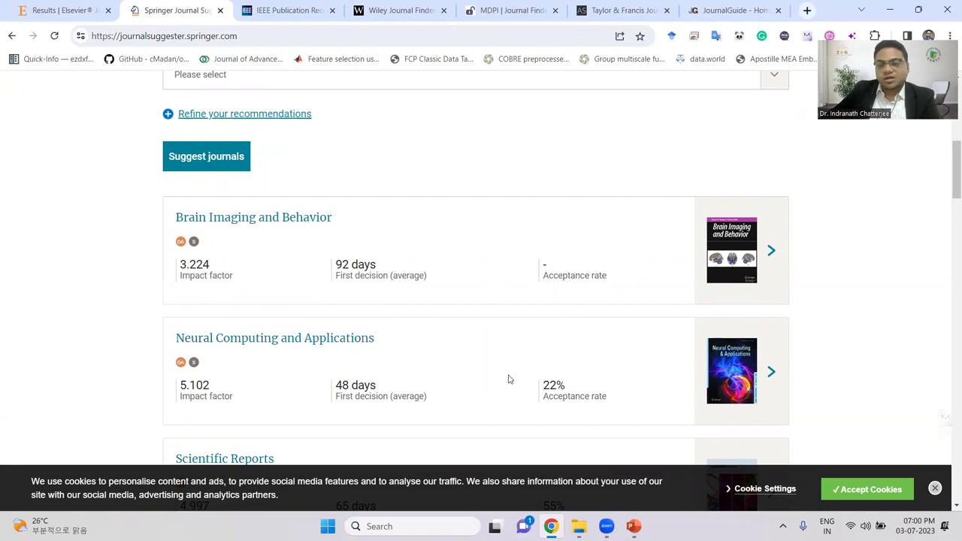
scroll(248, 397, "down", 1)
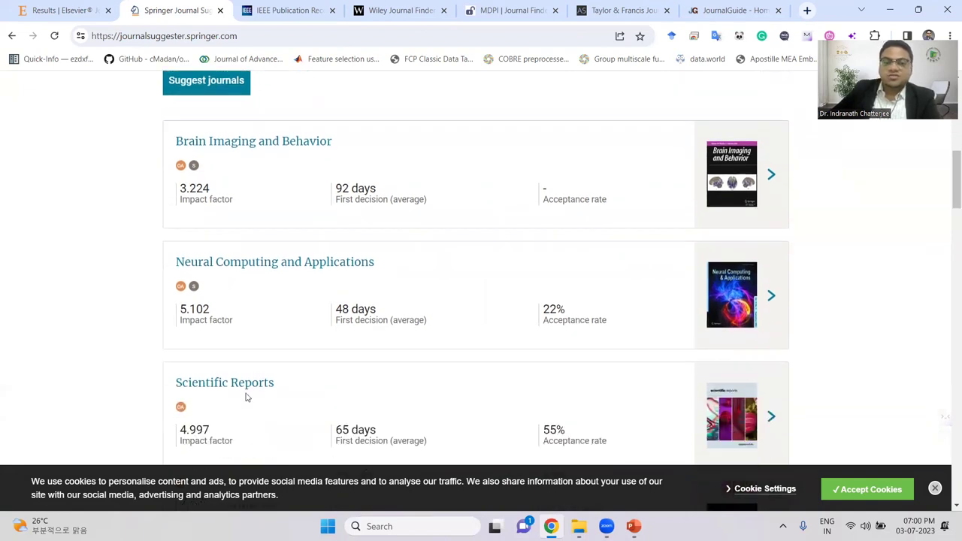
scroll(248, 397, "down", 1)
scroll(227, 383, "down", 1)
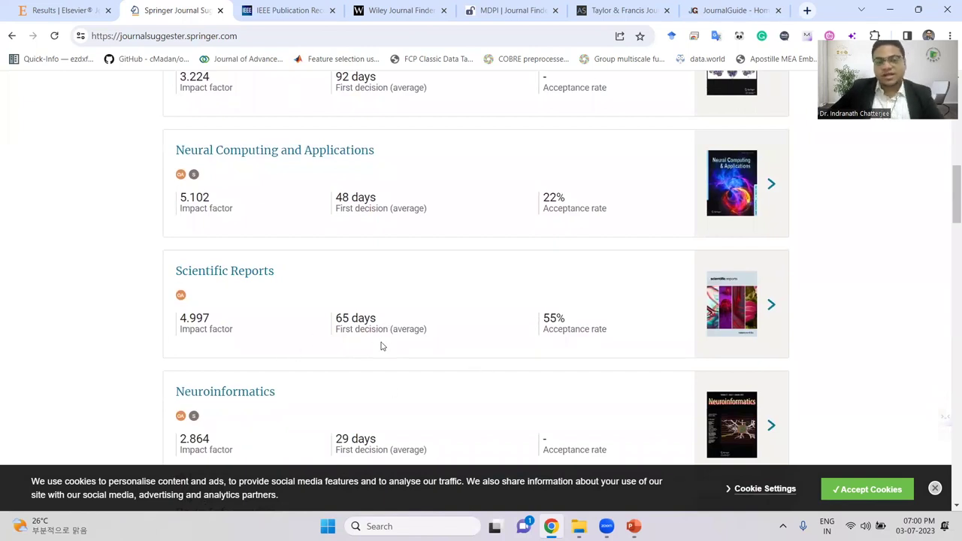
scroll(398, 342, "down", 1)
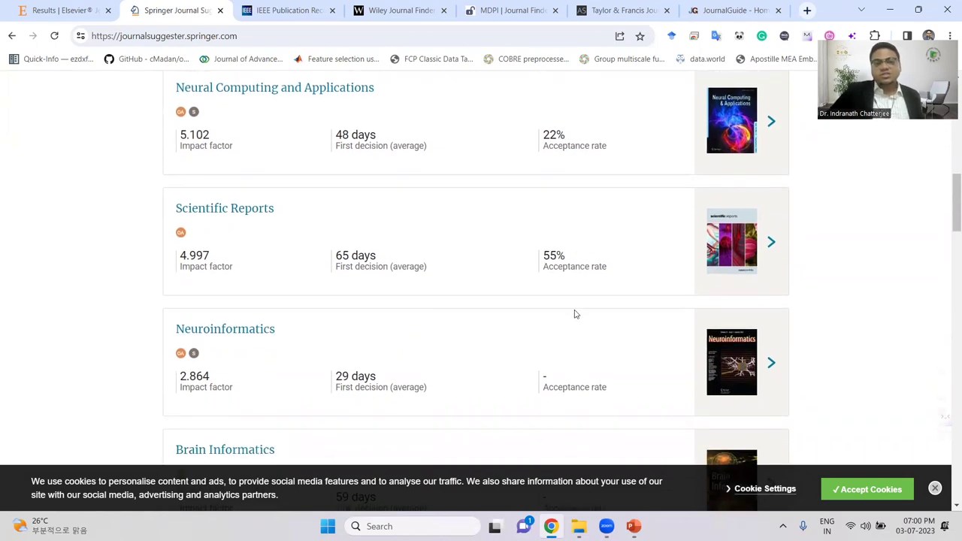
scroll(577, 314, "down", 4)
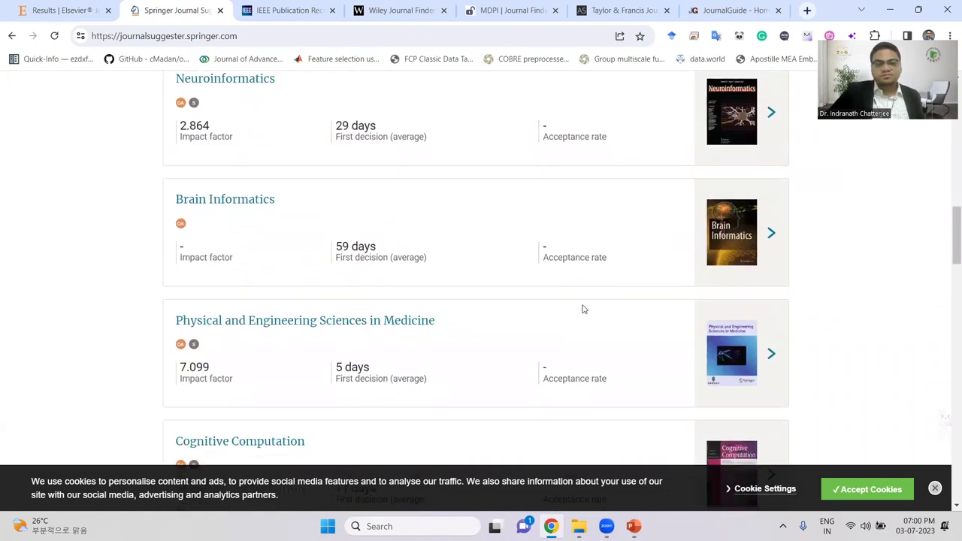
scroll(584, 308, "down", 2)
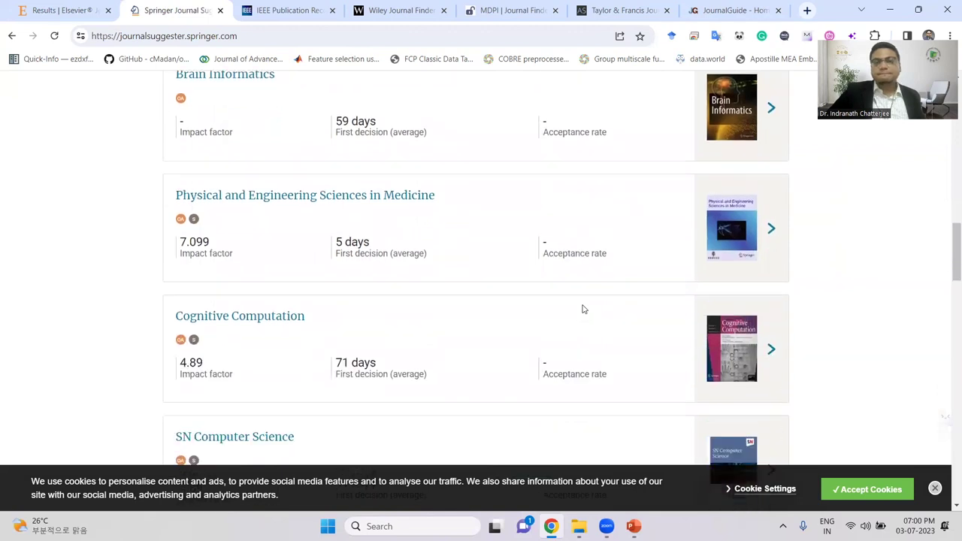
scroll(583, 308, "up", 13)
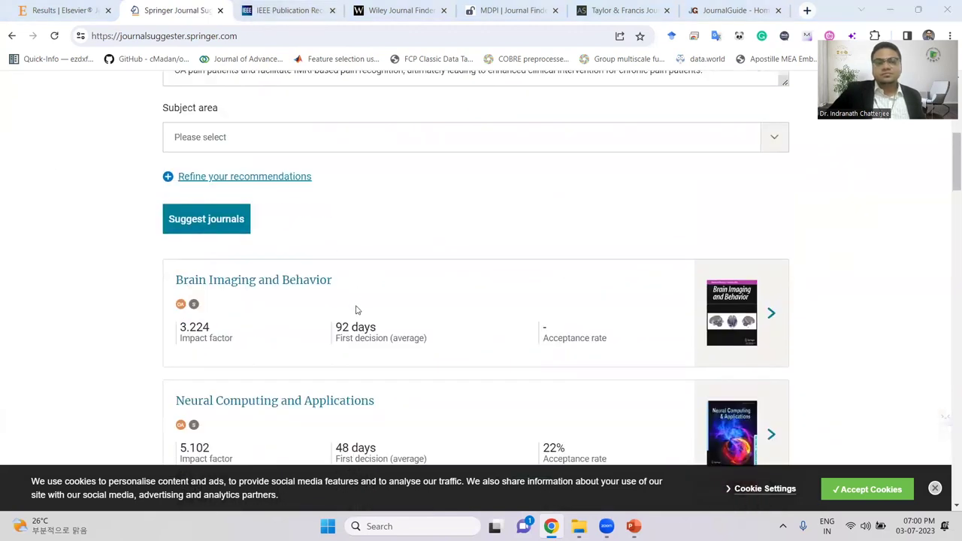
Switch to the IEEE Publication Recommender, paste the sample title as the search text and get recommendations for both periodicals and conferences
left_click(285, 18)
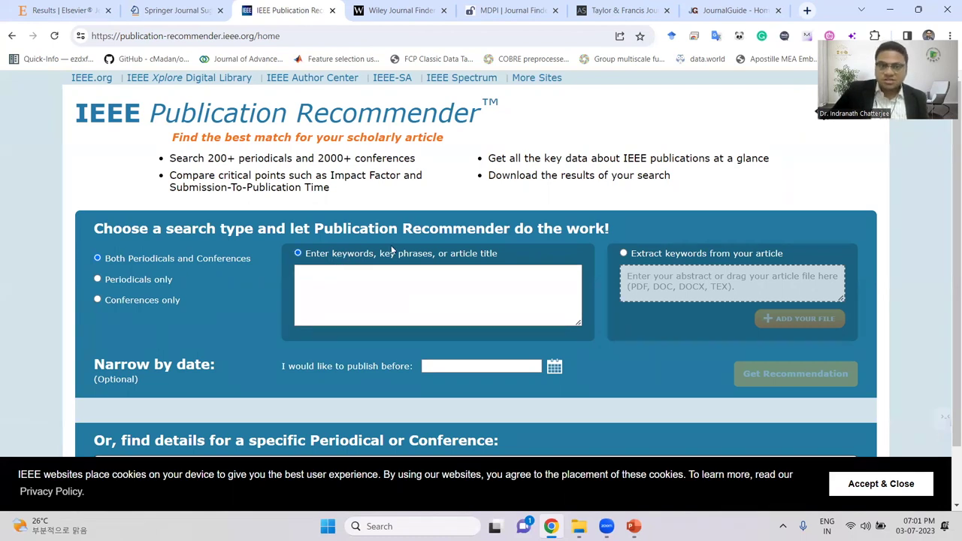
left_click(461, 293)
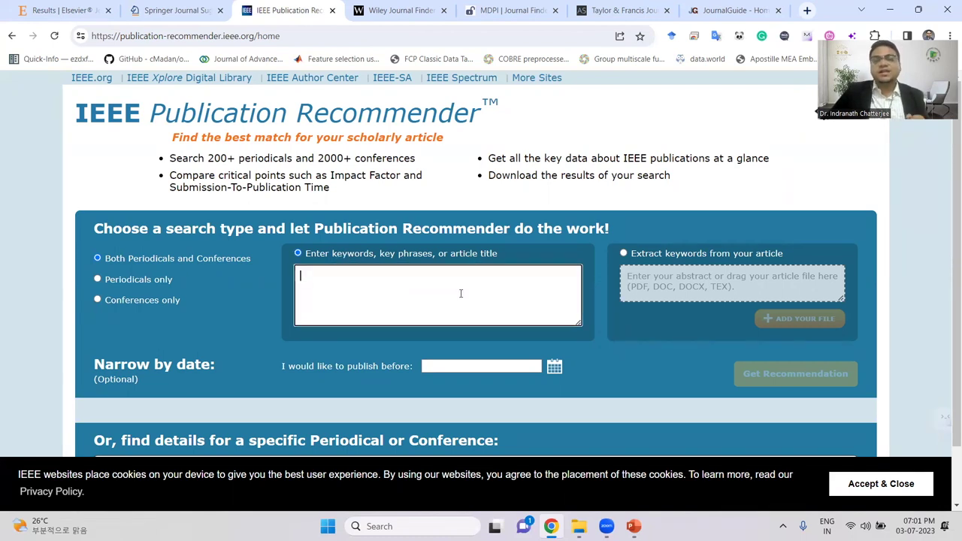
type("Detection of brain regions responsible for chronic pain in osteoarthritis: An fMRI-based neuroimaging study using deep learning")
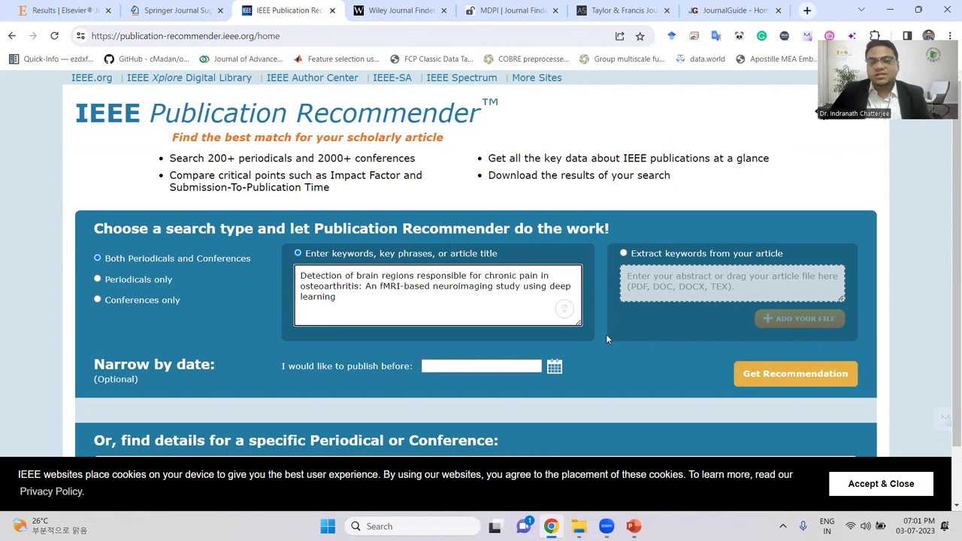
left_click(680, 382)
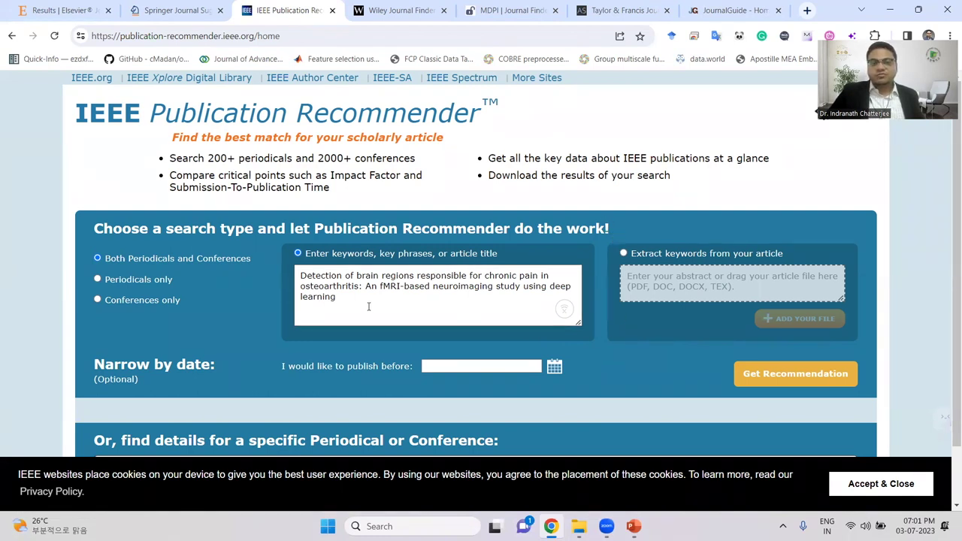
left_click(755, 374)
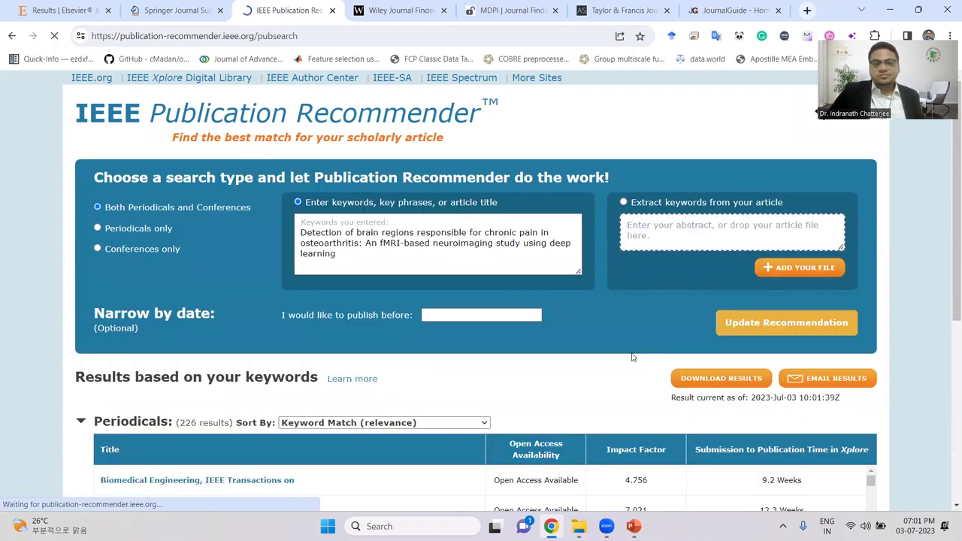
Acknowledge the tool's publication disclaimer and review the recommended periodicals and conferences, including open access availability, impact factors and publication times
scroll(632, 357, "down", 3)
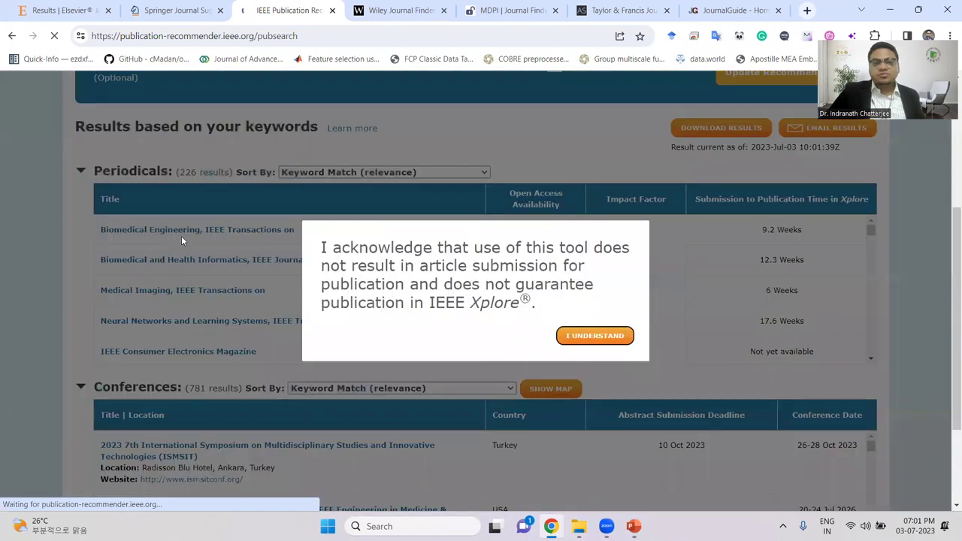
left_click(579, 336)
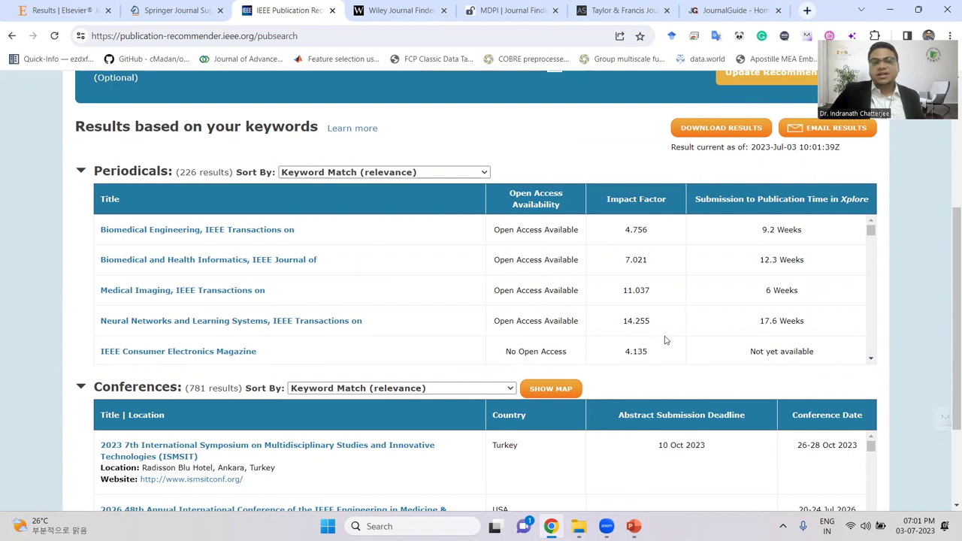
scroll(669, 319, "down", 3)
scroll(668, 320, "up", 4)
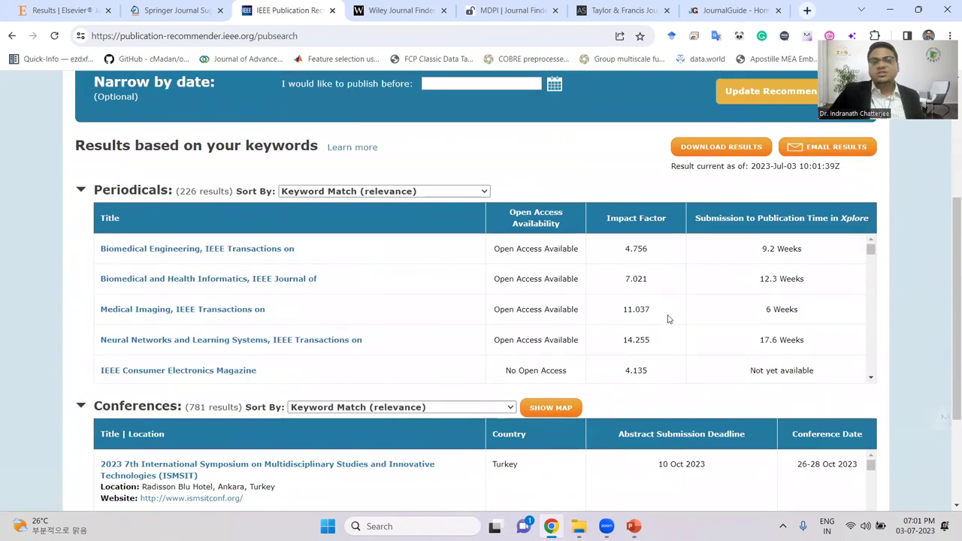
scroll(669, 319, "up", 3)
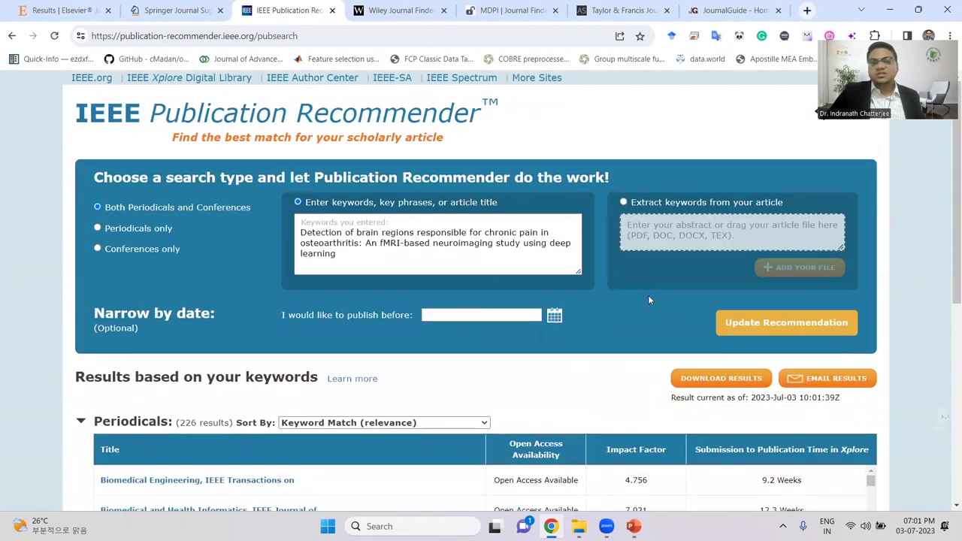
Switch to the Wiley Journal Finder and fill in the manuscript title and abstract with the sample title and the abstract copied from the PowerPoint slide
left_click(401, 11)
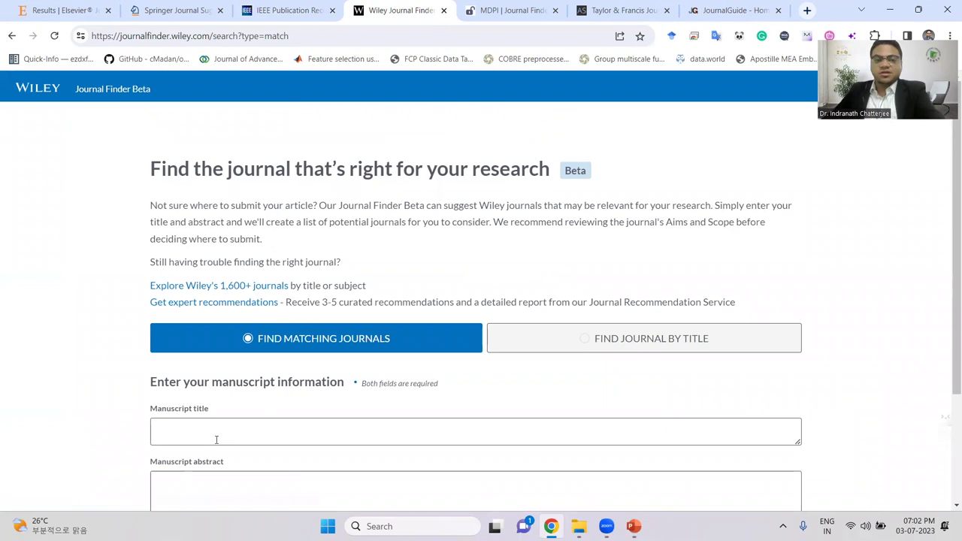
type("Detection of brain regions responsible for chronic pain in osteoarthritis: An fMRI-based neuroimaging study using deep learning")
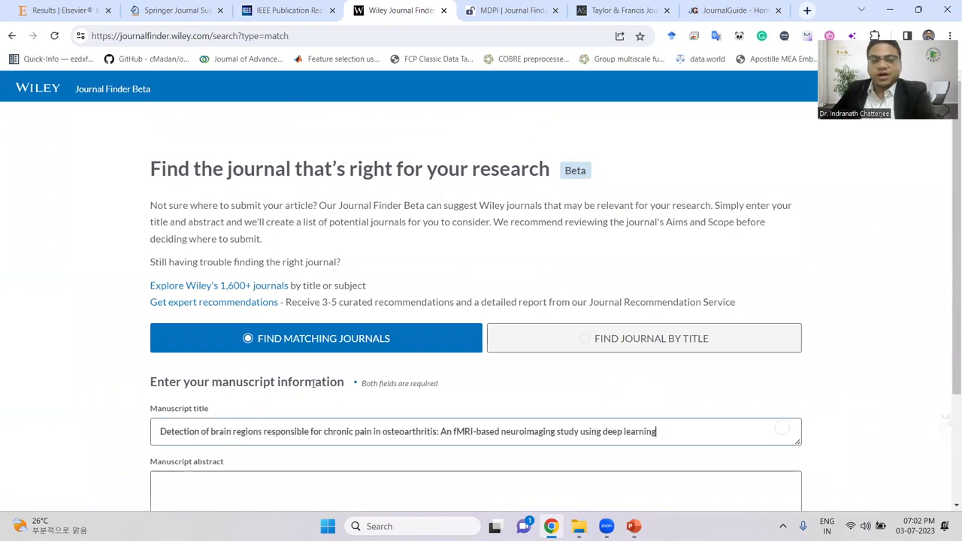
left_click(633, 526)
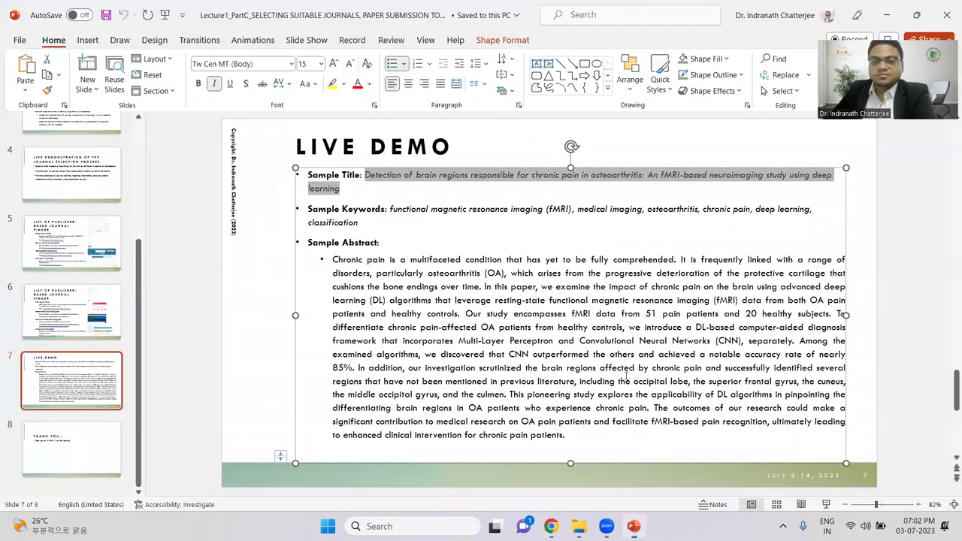
left_click_drag(332, 259, 567, 434)
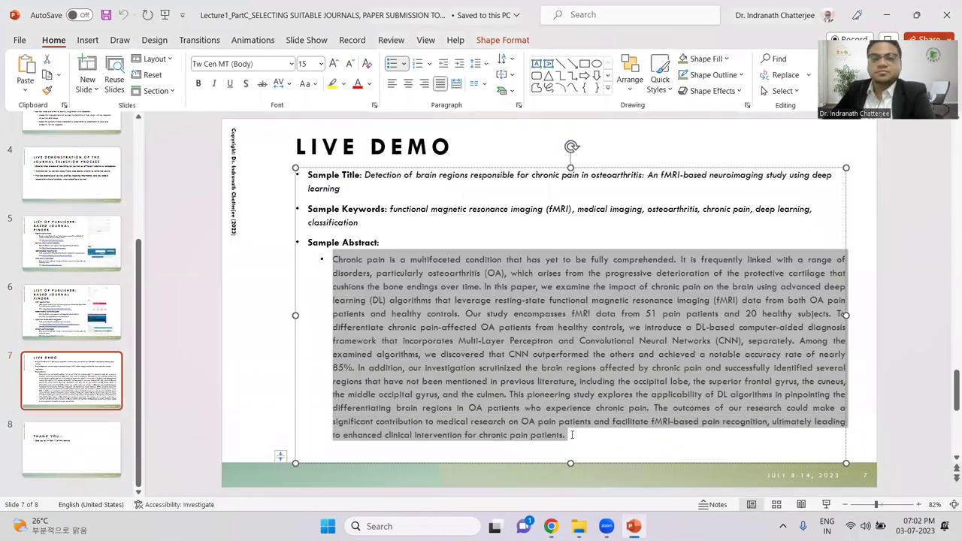
key("alt+Tab")
left_click(271, 505)
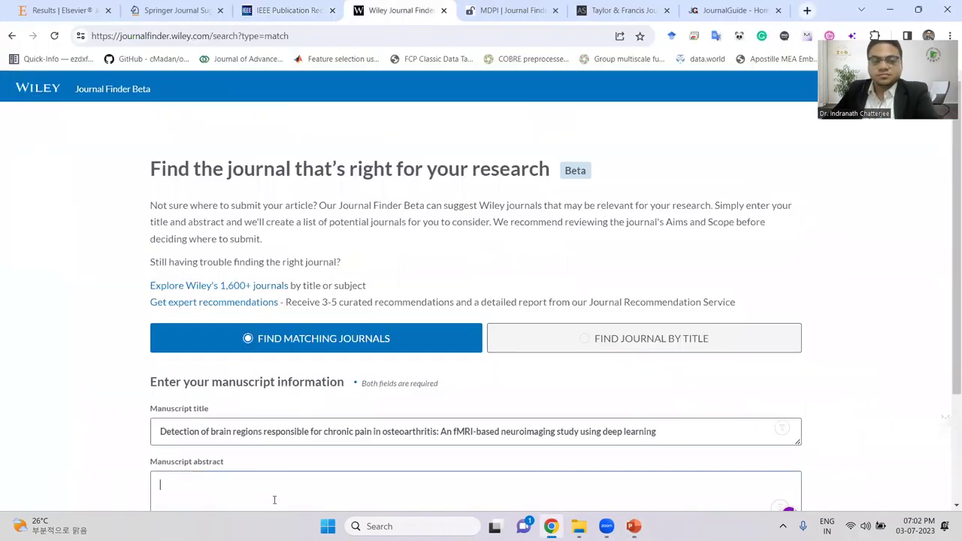
key("ctrl+v")
scroll(318, 432, "down", 1)
scroll(318, 432, "down", 1)
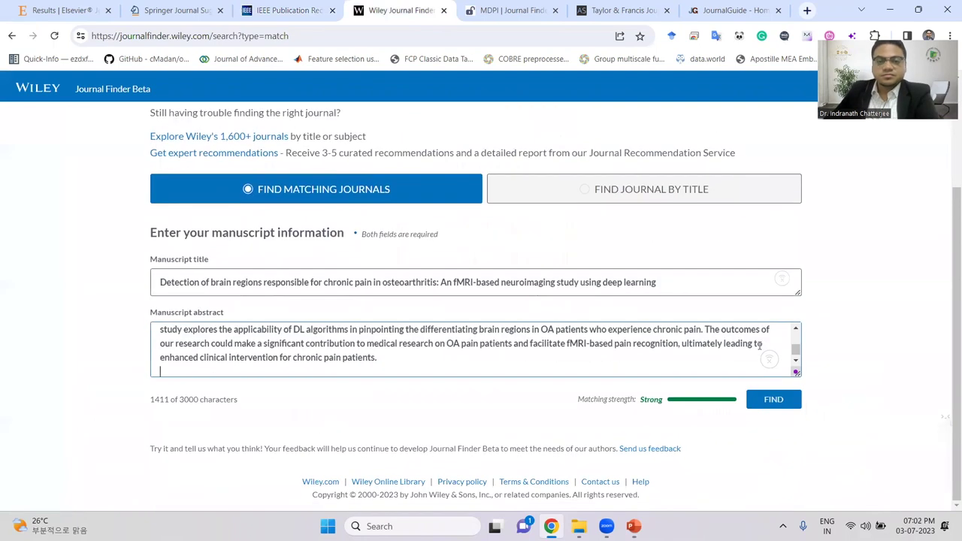
Search for Wiley journals matching the entered title and abstract, and run the search a second time
left_click(781, 405)
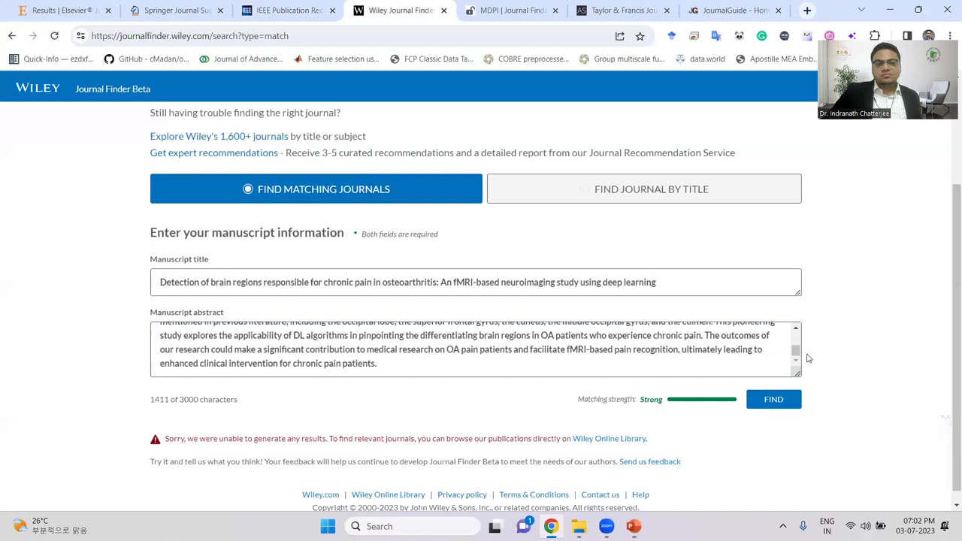
left_click(785, 401)
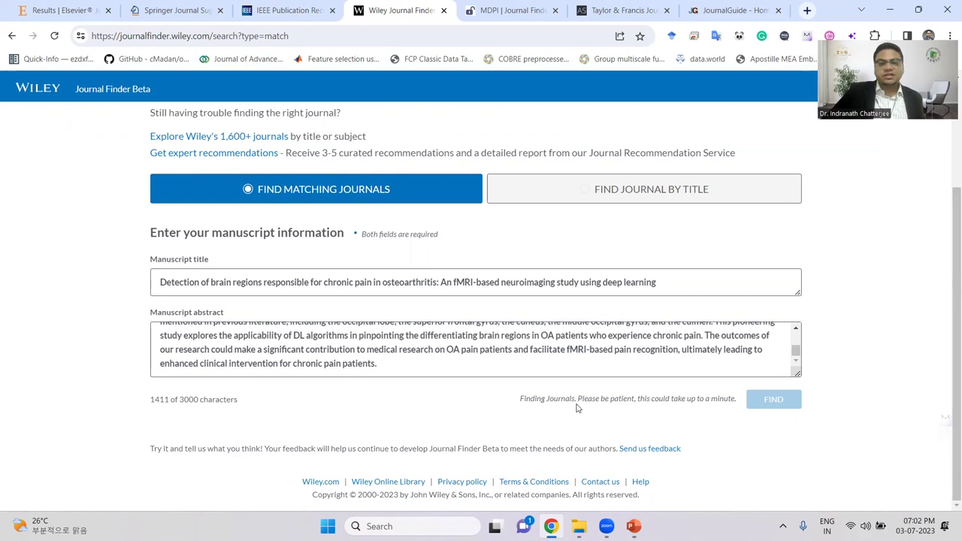
scroll(503, 370, "up", 5)
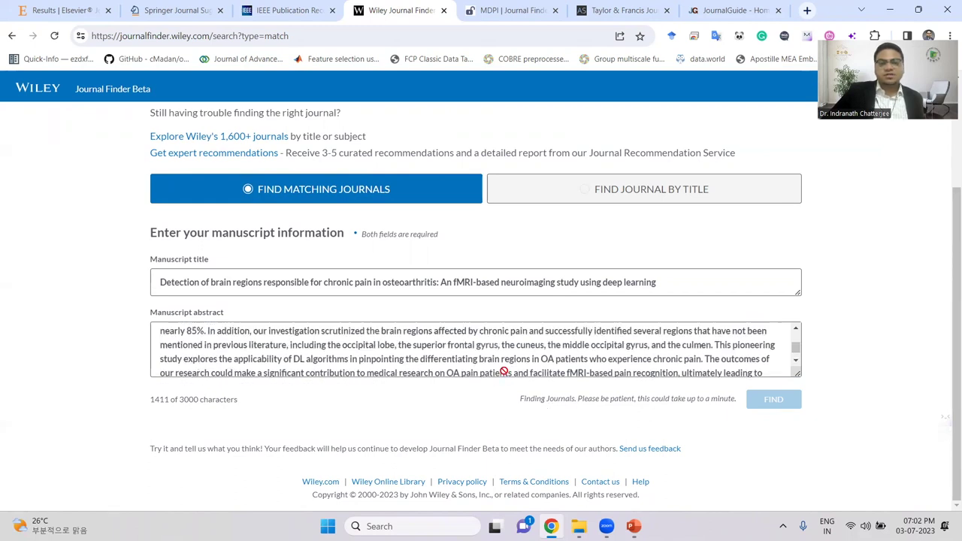
Switch to the MDPI Journal Finder and paste the sample paper's abstract into its abstract field
scroll(299, 475, "down", 1)
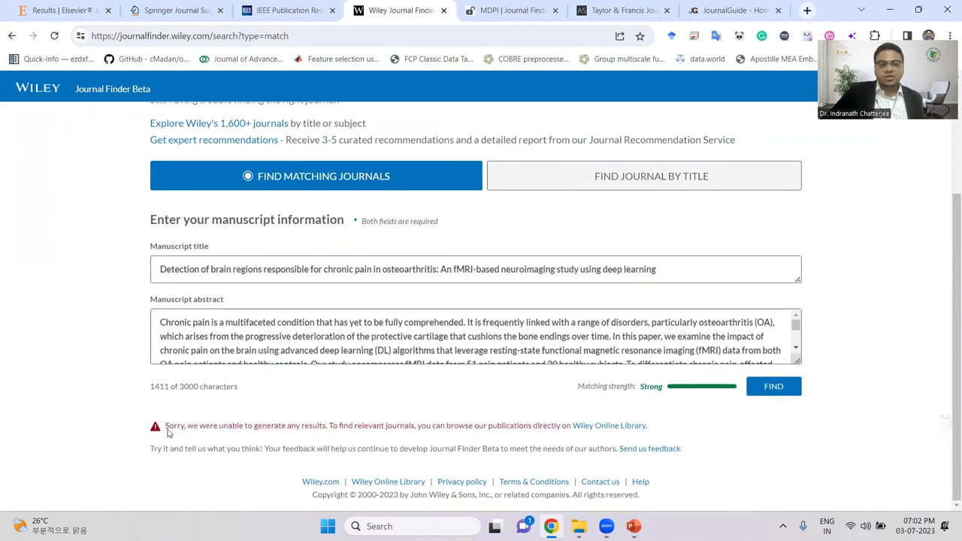
scroll(396, 389, "up", 1)
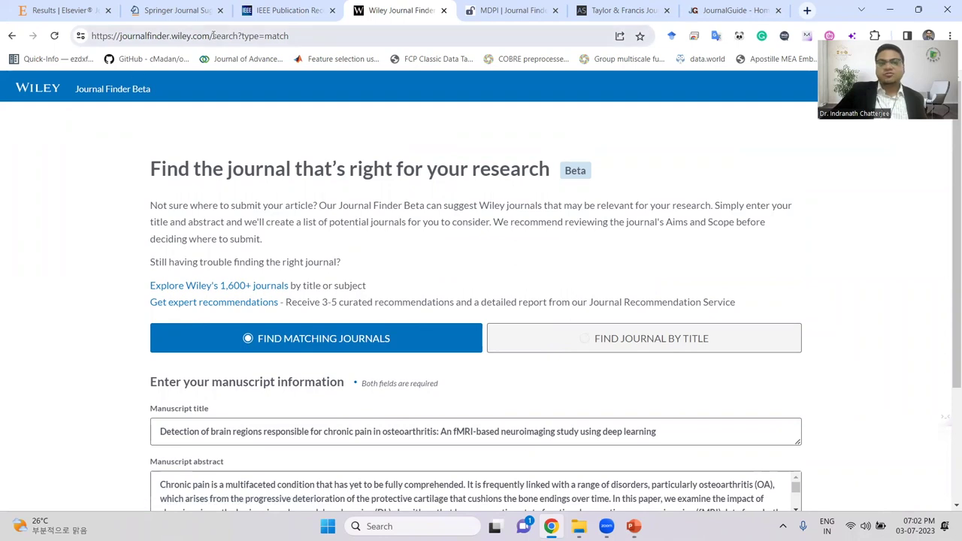
left_click(481, 21)
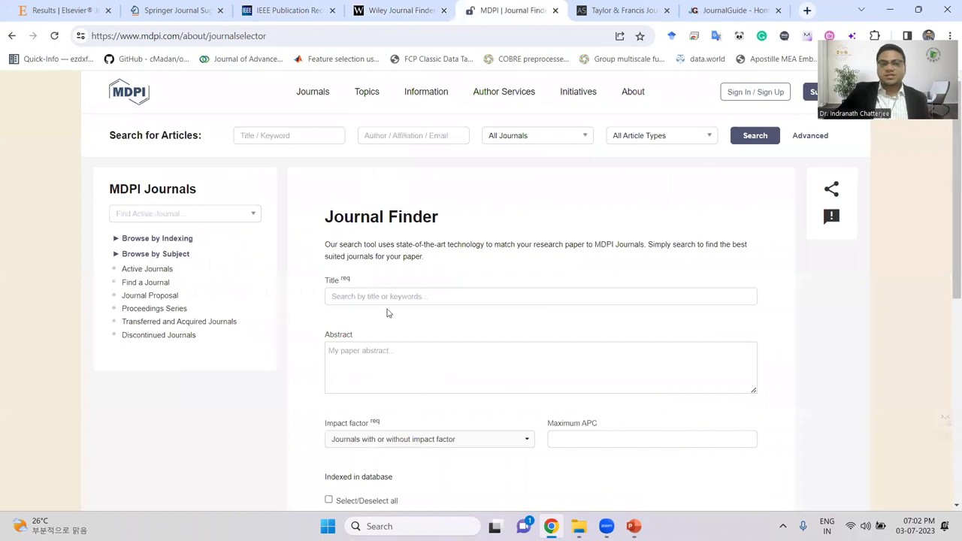
left_click(389, 296)
left_click(389, 345)
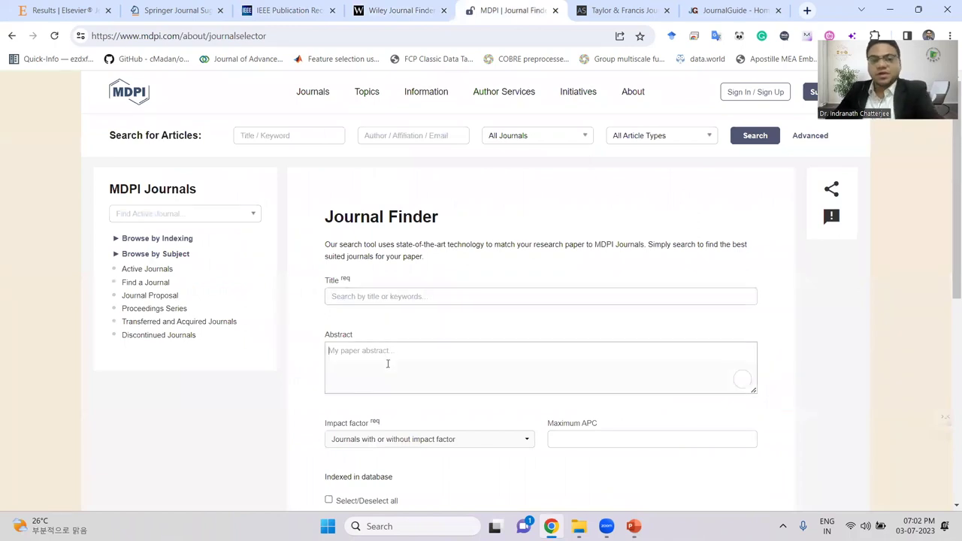
key("ctrl+v")
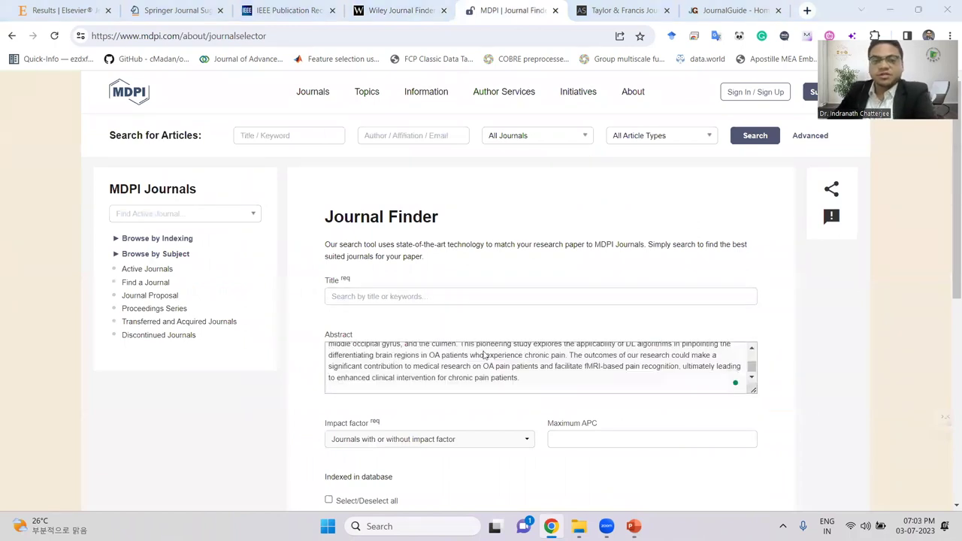
Copy the sample title from the PowerPoint slide and paste it as the title in the MDPI Journal Finder
key("alt+Tab")
left_click_drag(365, 175, 347, 192)
key("ctrl+c")
key("alt+Tab")
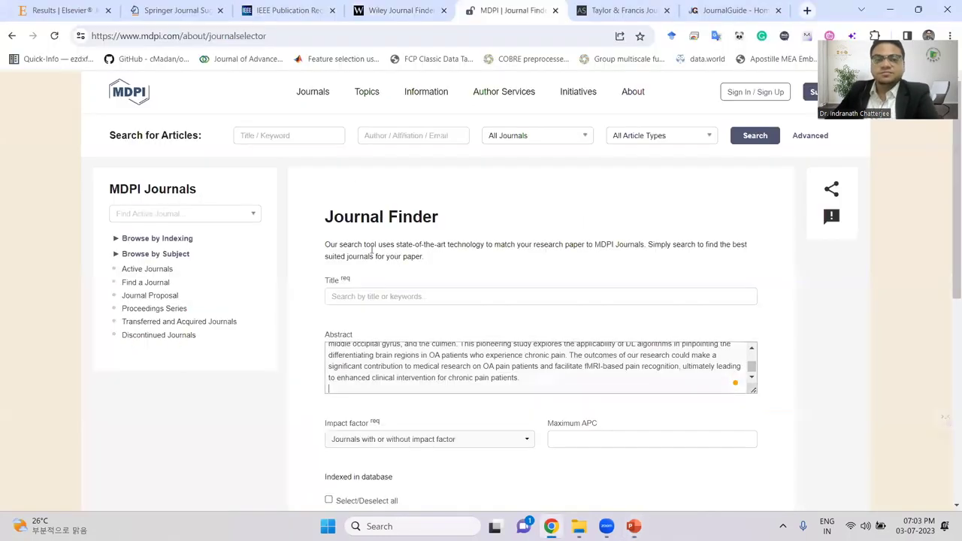
left_click(369, 303)
key("ctrl+v")
Search MDPI journals with or without impact factor and review the matches' rank, impact factor, CiteScore, first decision time and APC
scroll(376, 344, "down", 3)
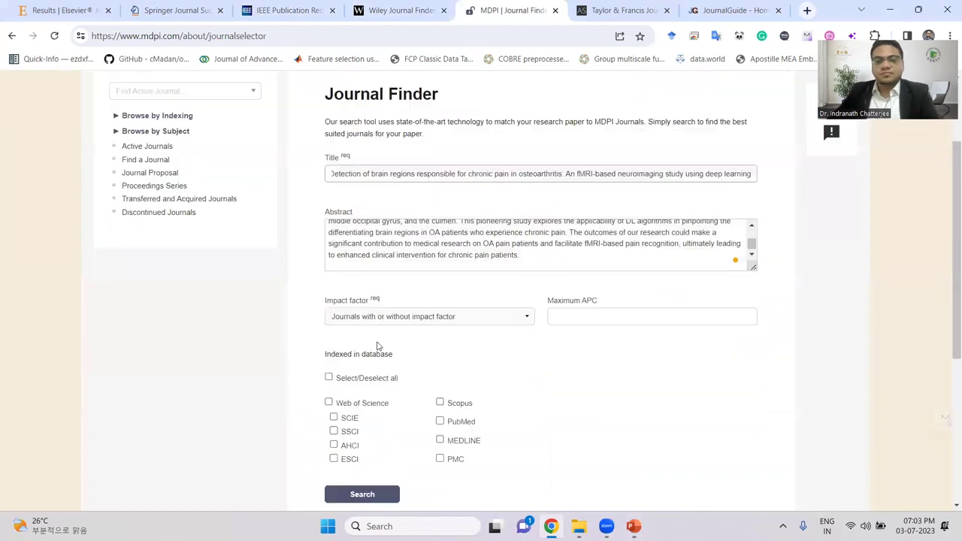
scroll(381, 357, "down", 1)
left_click(365, 369)
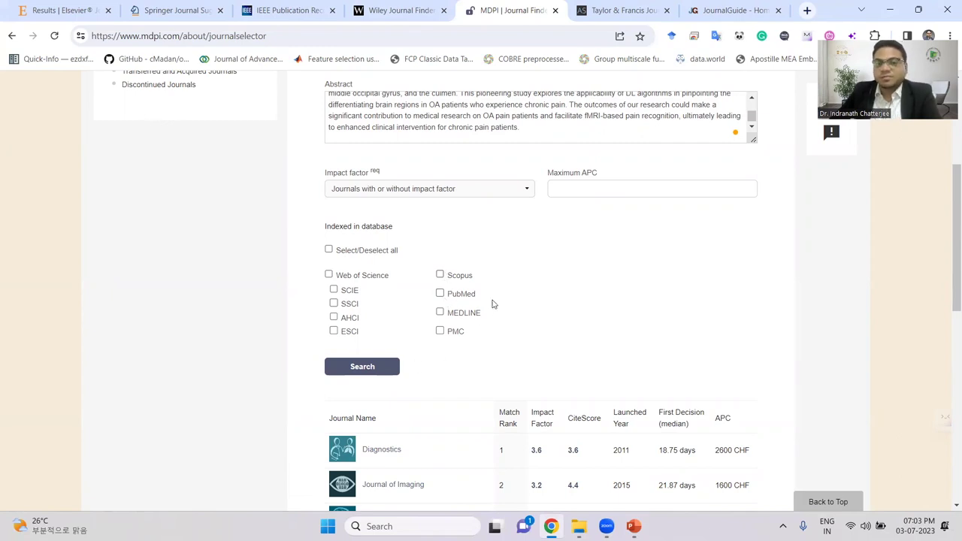
scroll(507, 311, "down", 3)
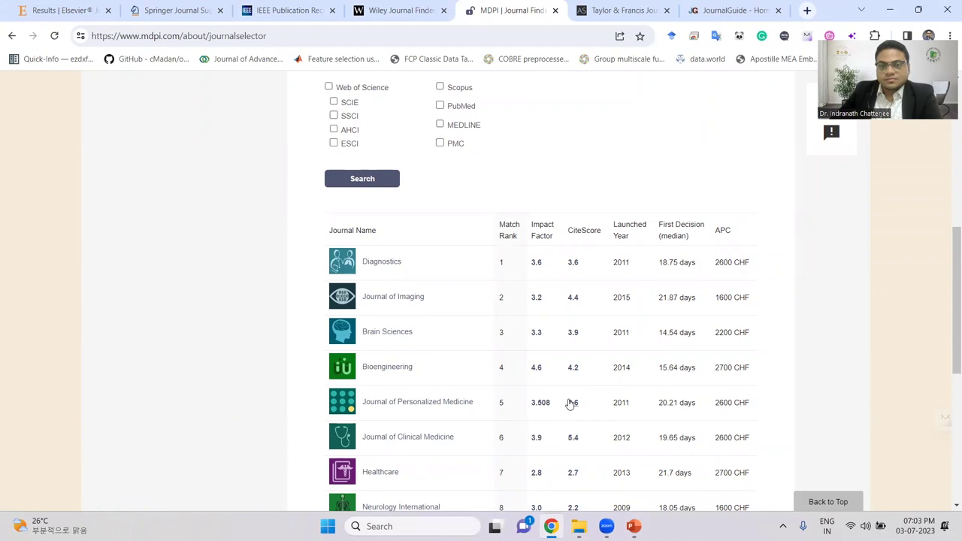
scroll(567, 404, "up", 5)
scroll(568, 397, "up", 1)
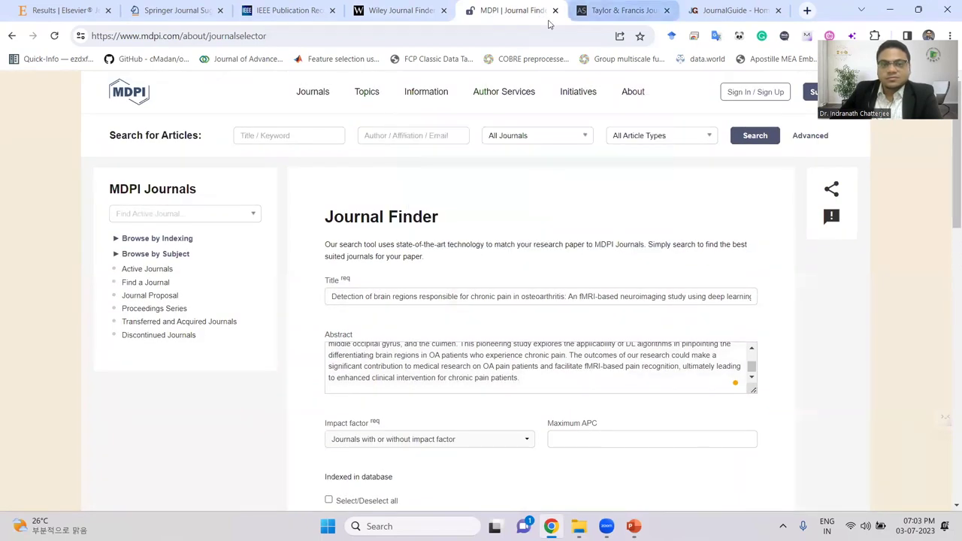
Switch to the Taylor & Francis Journal Suggester, paste the sample title as the abstract text and reveal the suggested journals
left_click(619, 10)
scroll(241, 368, "down", 2)
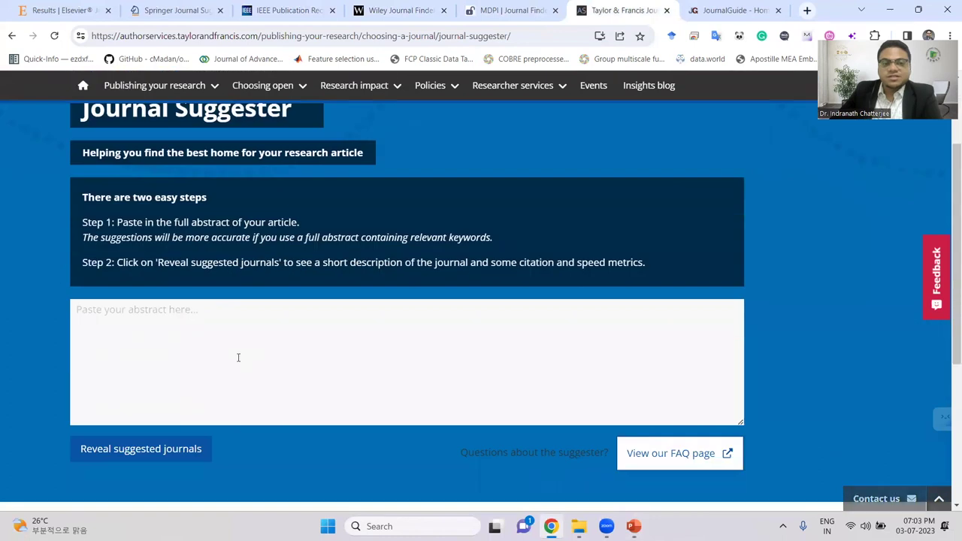
left_click(238, 358)
key("ctrl+v")
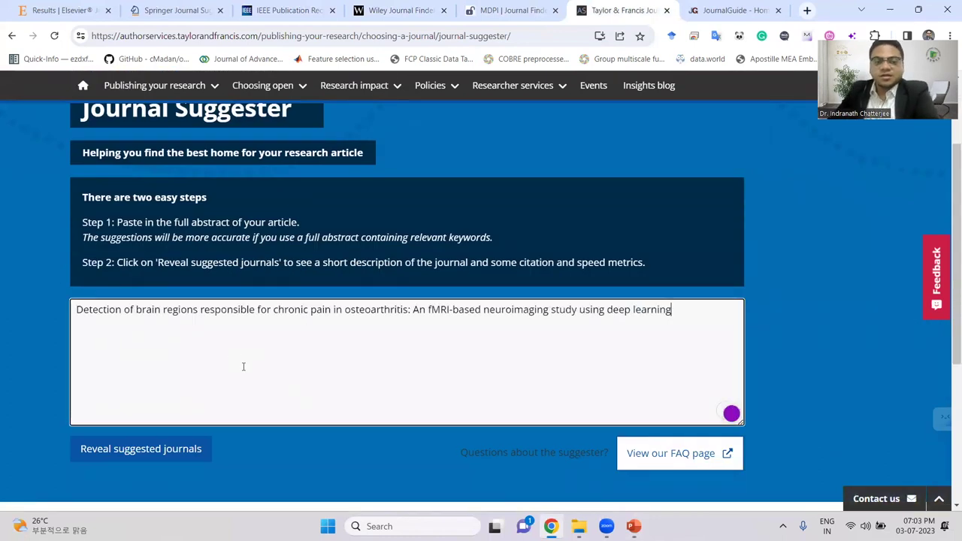
key("ctrl+z")
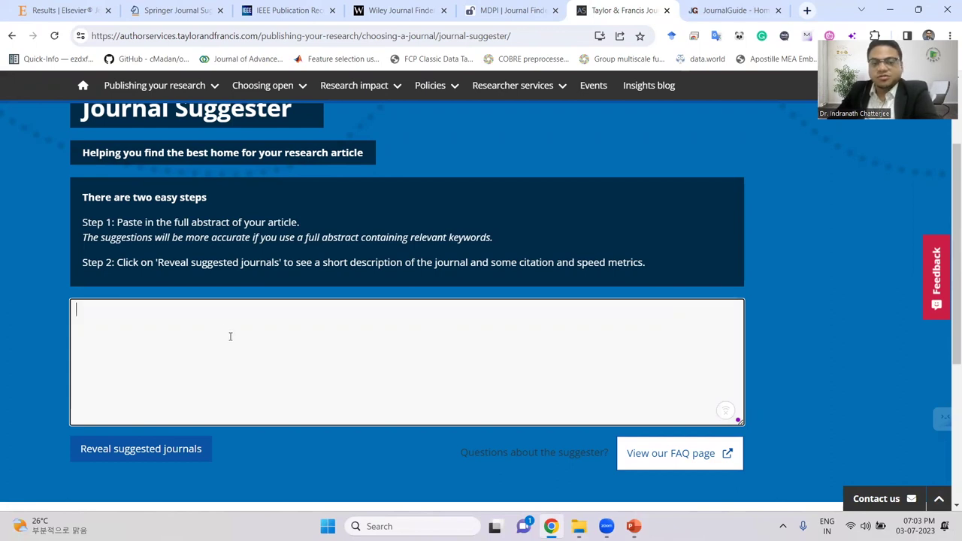
key("ctrl+v")
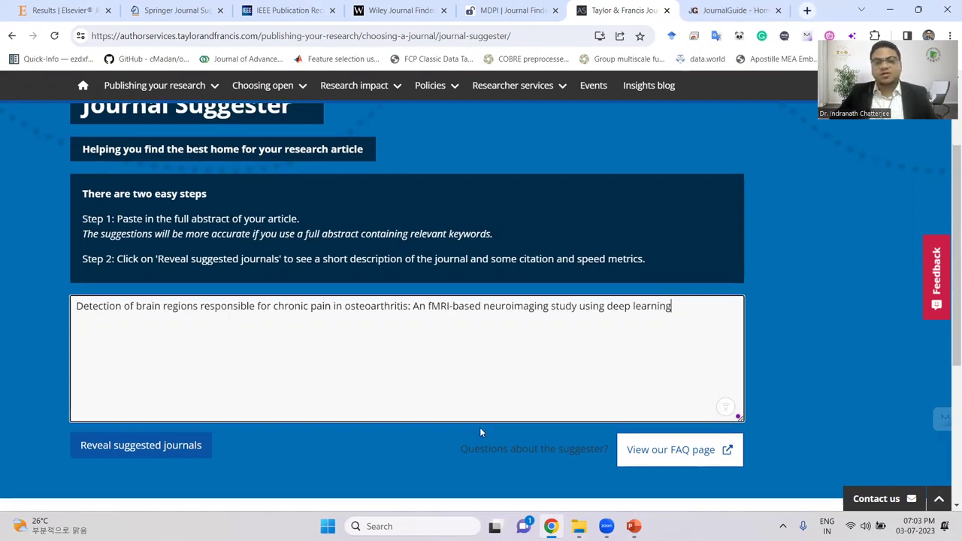
scroll(169, 352, "down", 2)
left_click(163, 335)
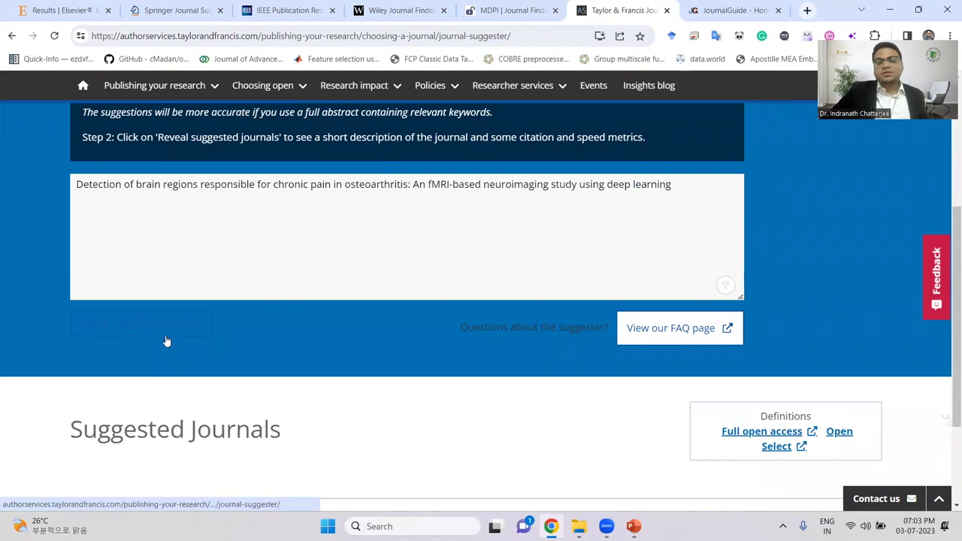
Examine the full list of suggested Taylor & Francis journals, including their scope descriptions and open access labels
scroll(167, 341, "down", 2)
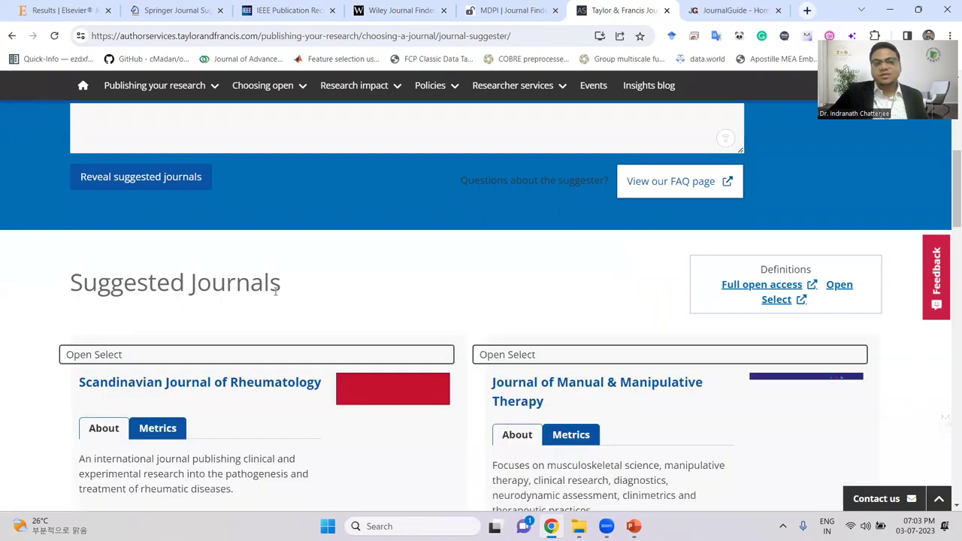
scroll(275, 291, "up", 4)
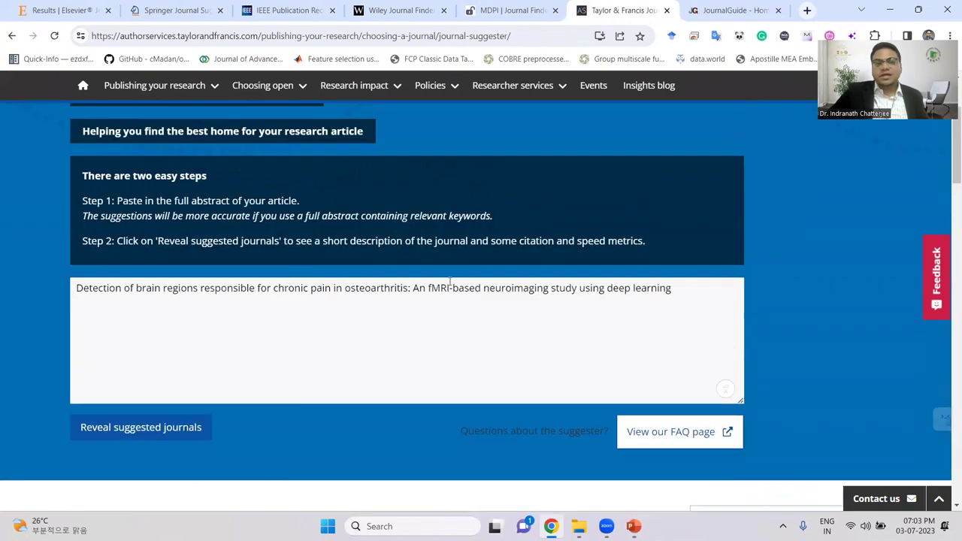
scroll(429, 319, "down", 4)
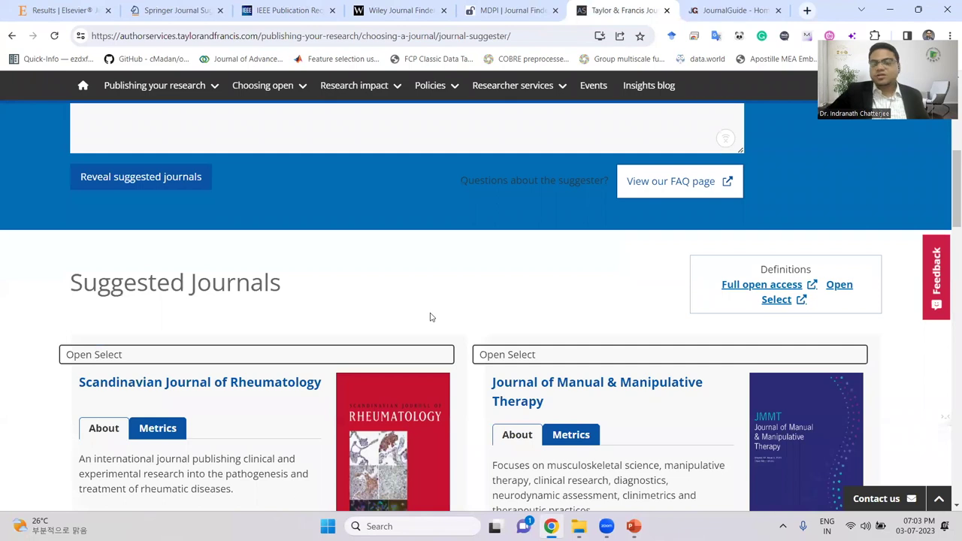
scroll(450, 305, "up", 5)
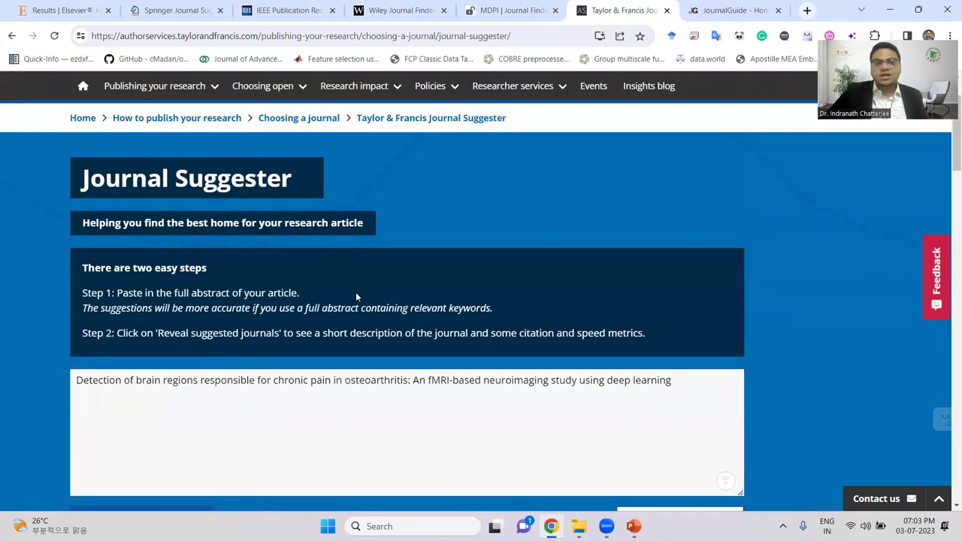
scroll(356, 297, "down", 6)
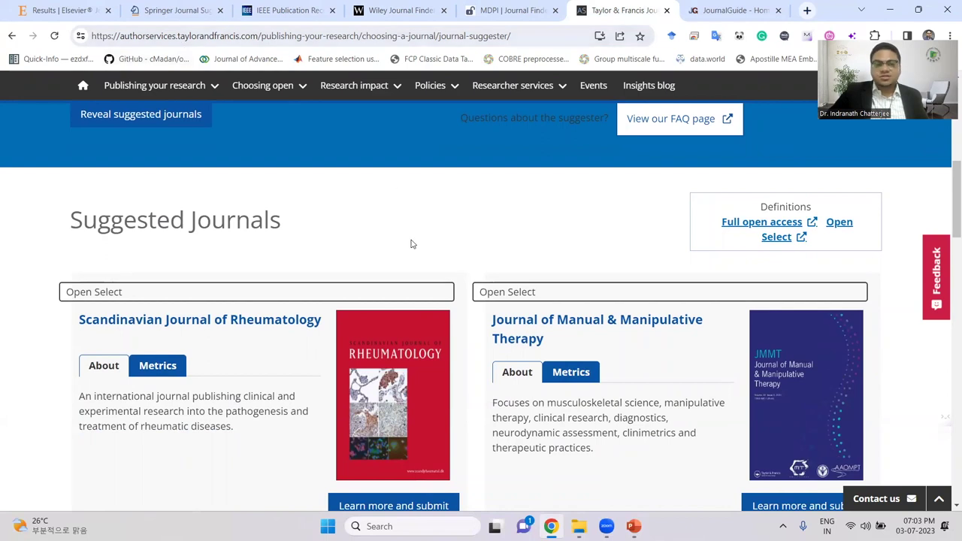
scroll(411, 243, "down", 2)
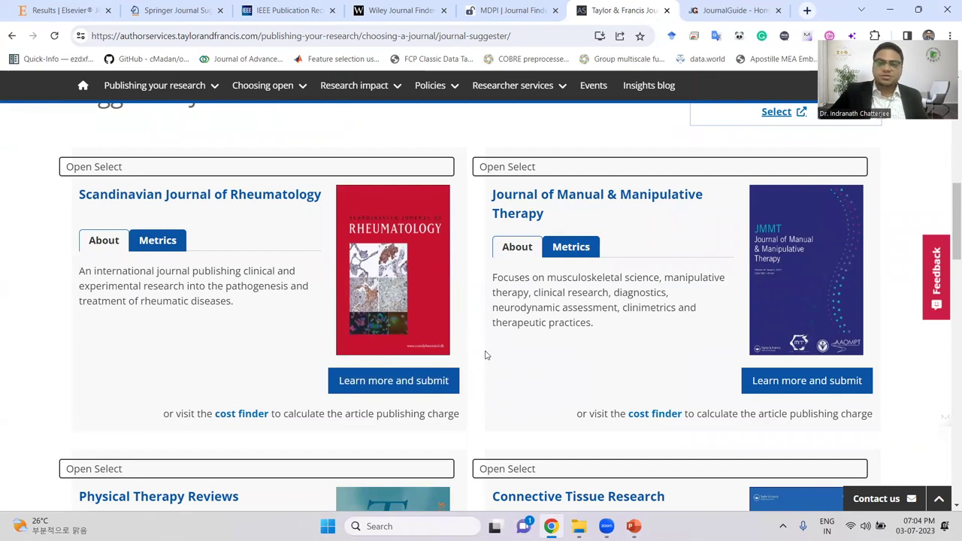
scroll(486, 355, "down", 10)
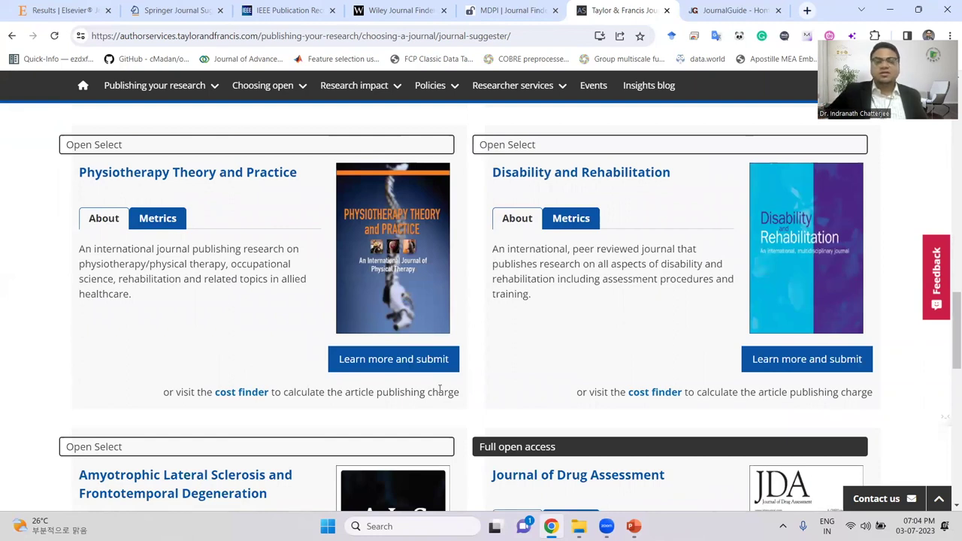
scroll(474, 368, "down", 4)
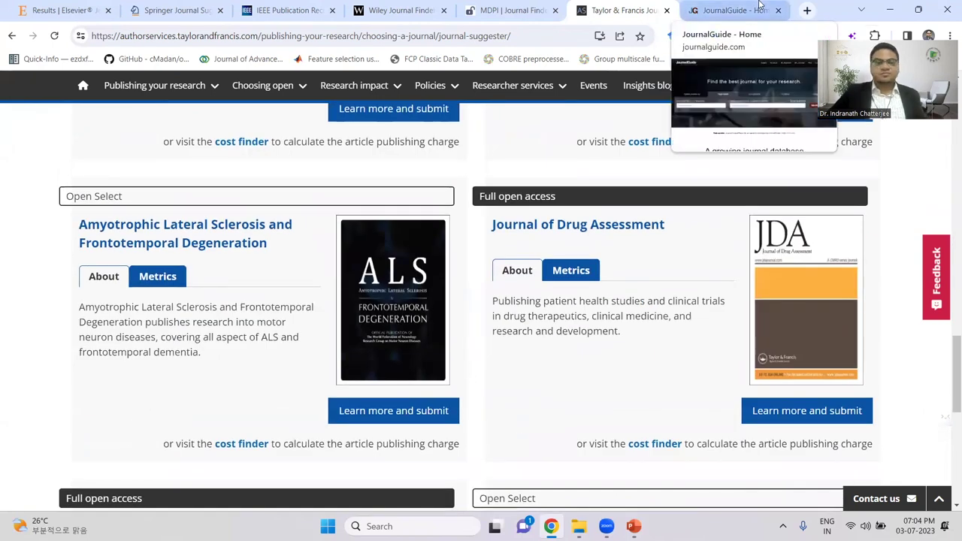
scroll(558, 293, "down", 7)
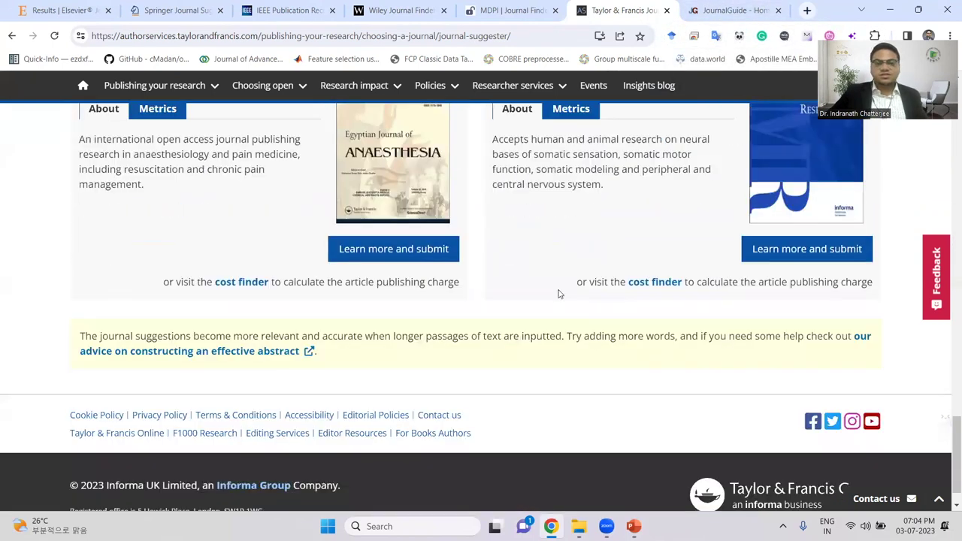
scroll(563, 273, "up", 7)
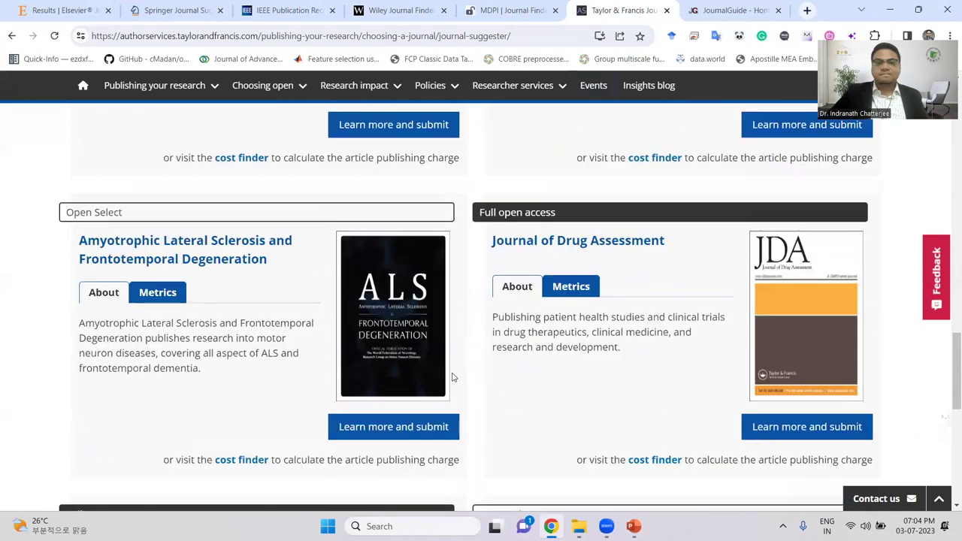
scroll(453, 377, "up", 7)
scroll(451, 380, "up", 15)
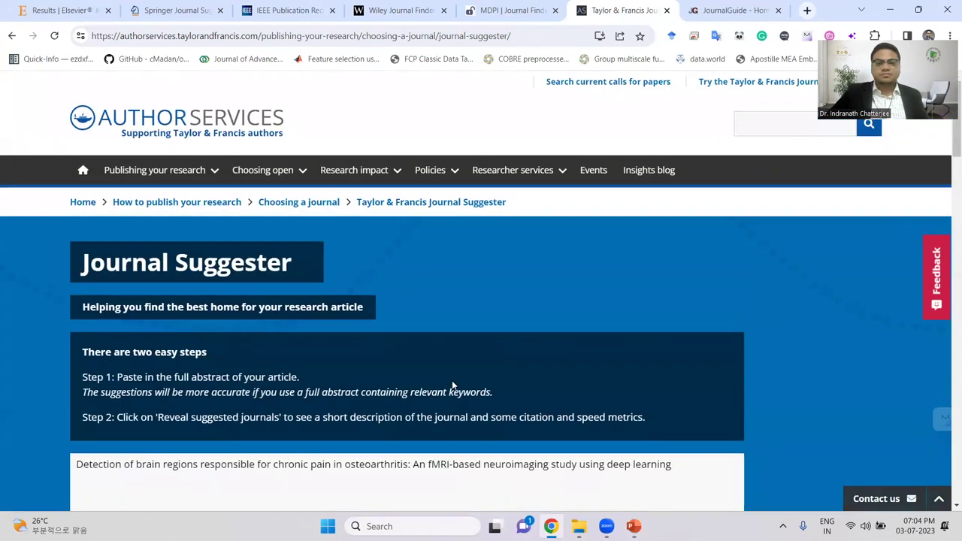
Switch to JournalGuide and paste the sample title as the manuscript title for a paper match
left_click(717, 11)
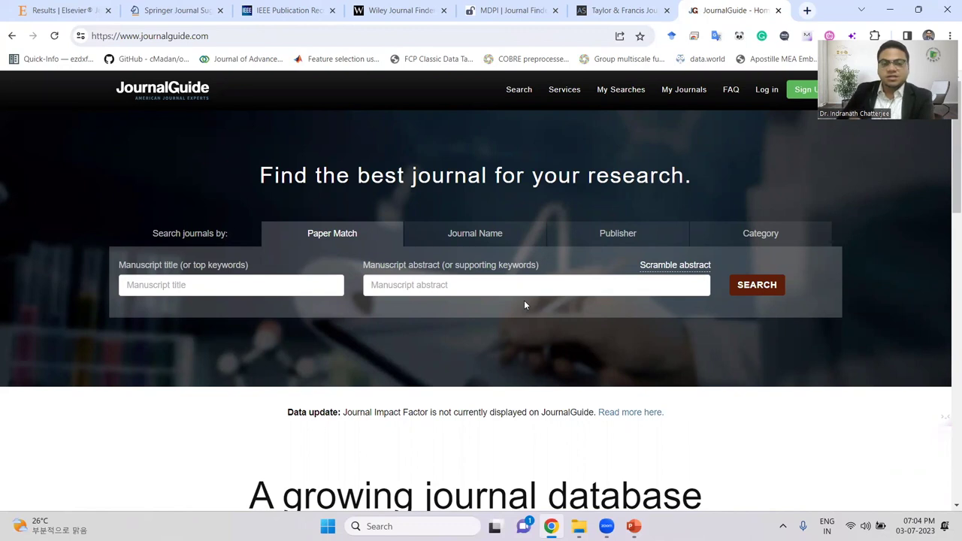
left_click(266, 286)
key("ctrl+v")
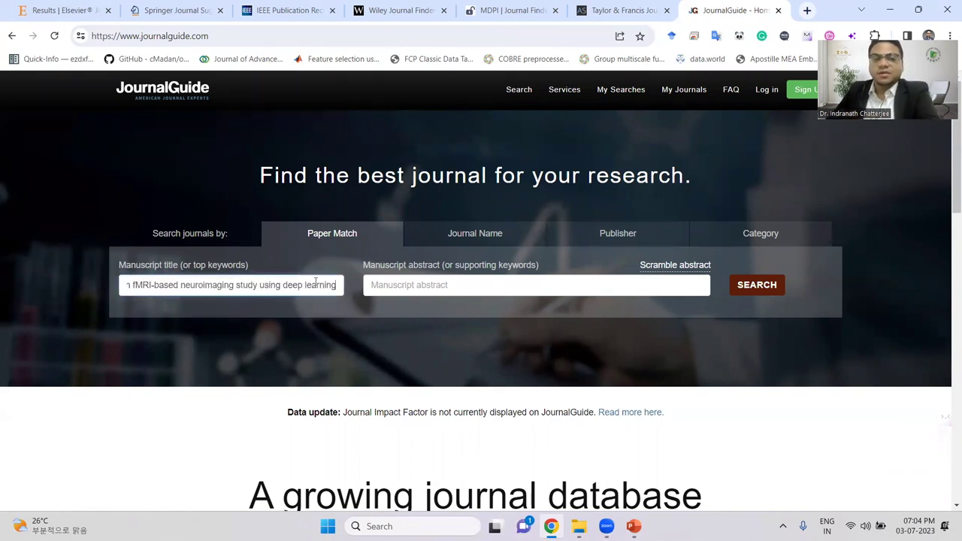
Copy the full sample abstract from the PowerPoint slide and paste it as the manuscript abstract in JournalGuide
left_click(377, 293)
mouse_move(634, 526)
left_click(588, 498)
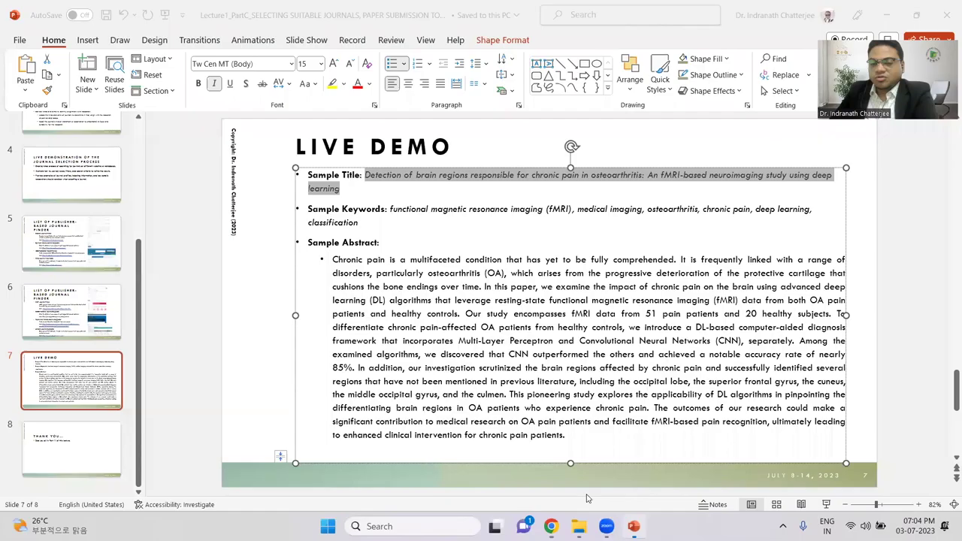
left_click_drag(333, 259, 565, 436)
key("ctrl+c")
key("alt+Tab")
left_click(454, 292)
key("ctrl+v")
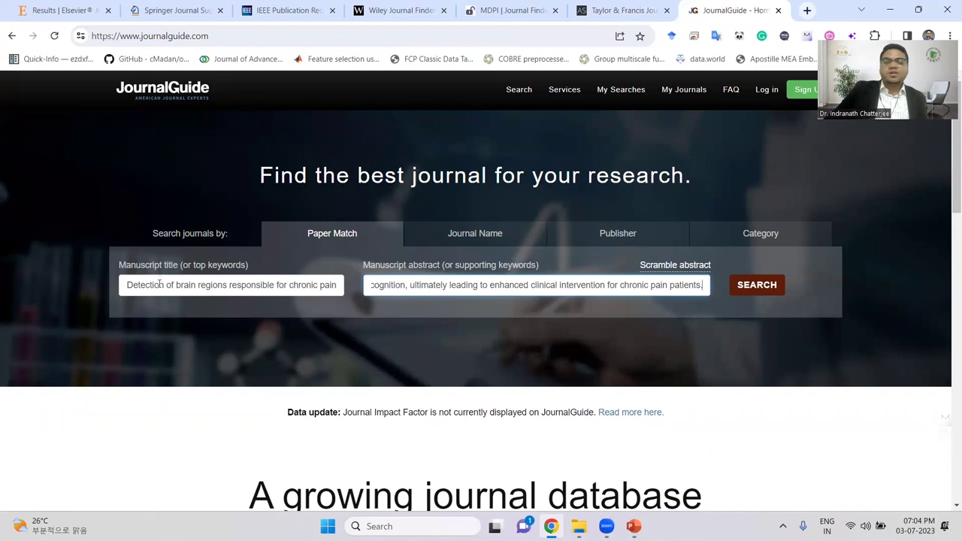
Search JournalGuide for matching journals, dismissing the free editing offer, and review the matches' scores, publishers, impact and open access
left_click(749, 286)
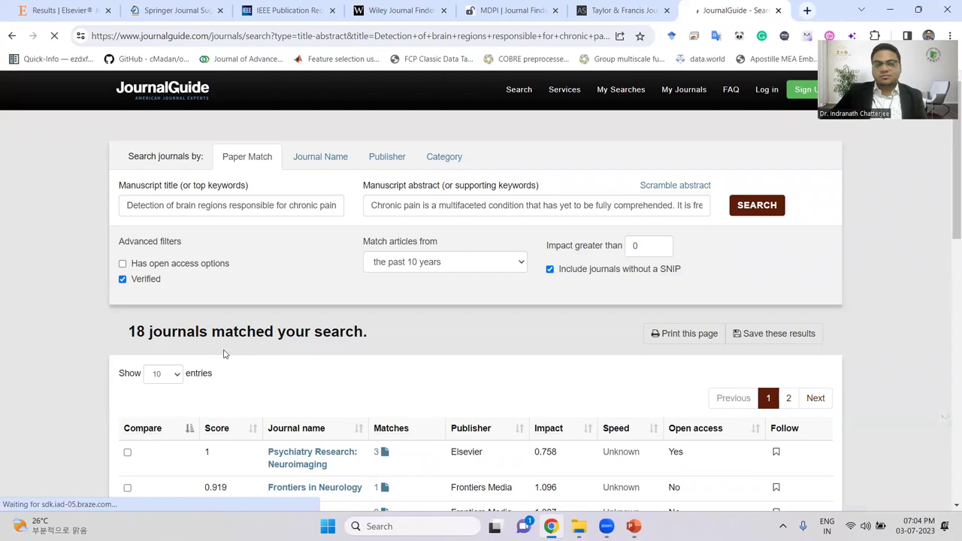
scroll(421, 365, "down", 1)
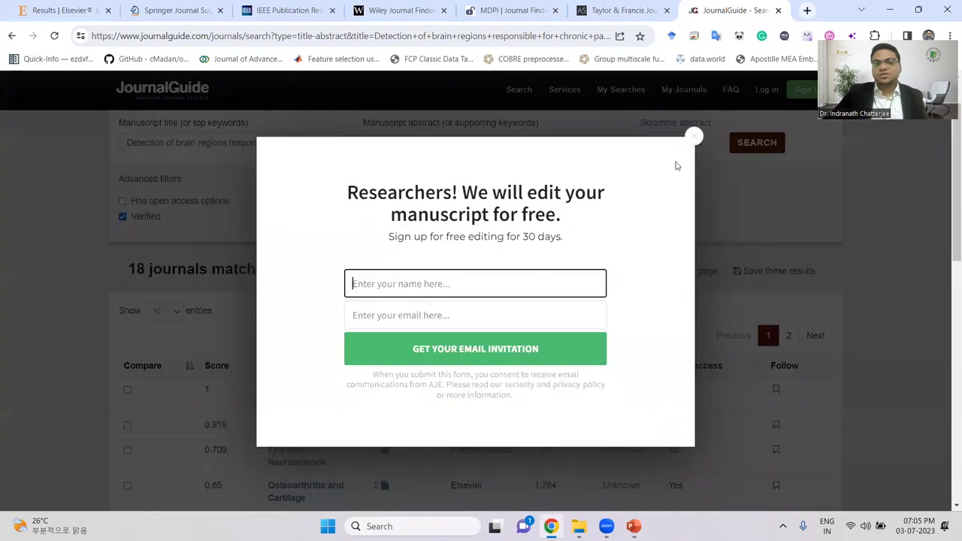
left_click(693, 136)
scroll(458, 369, "down", 2)
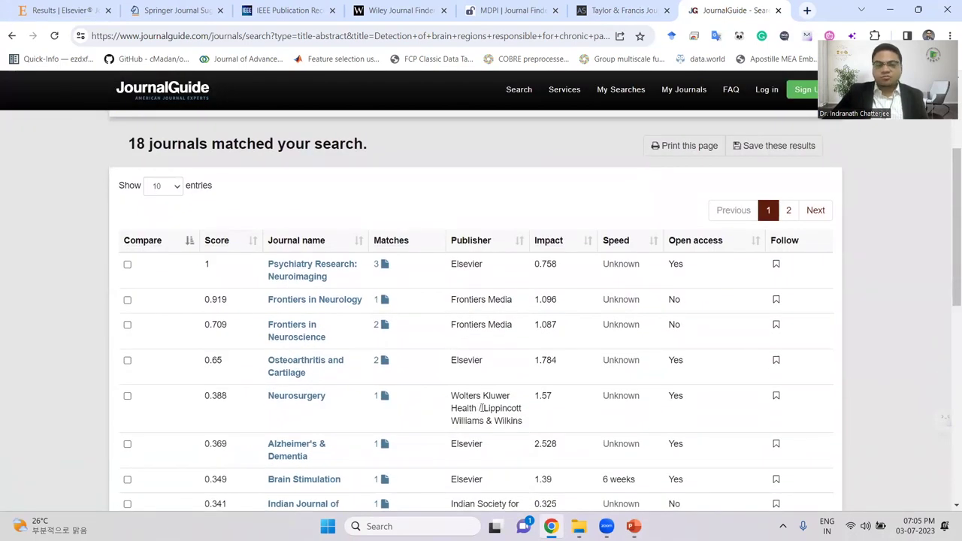
scroll(478, 413, "down", 2)
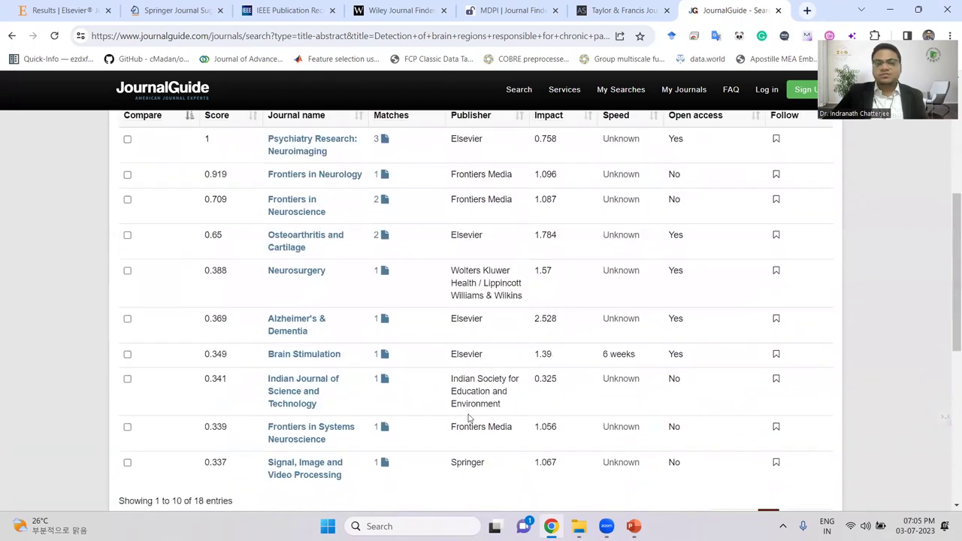
scroll(465, 425, "down", 3)
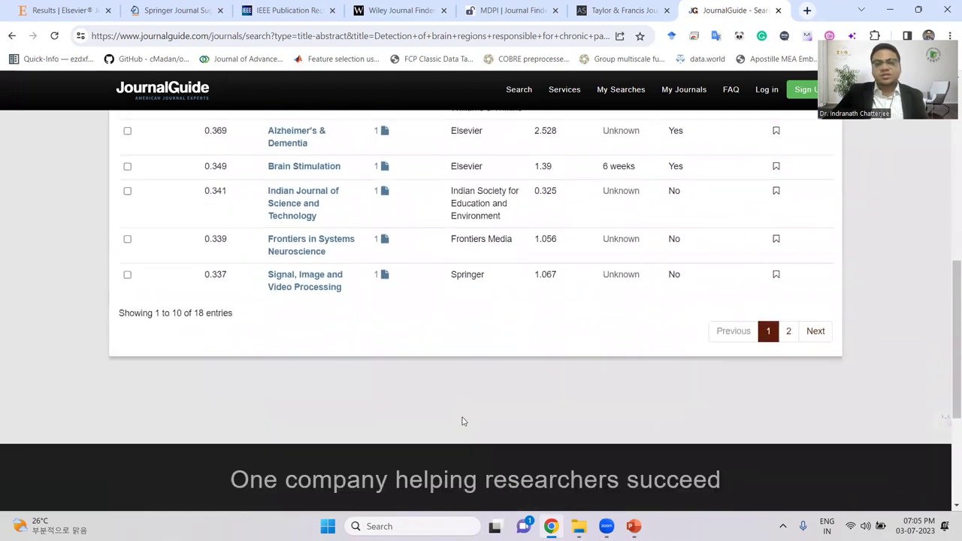
Review the first page of JournalGuide matches again, along with the manuscript title, abstract and advanced filters used for the search
scroll(462, 419, "up", 3)
scroll(444, 409, "up", 4)
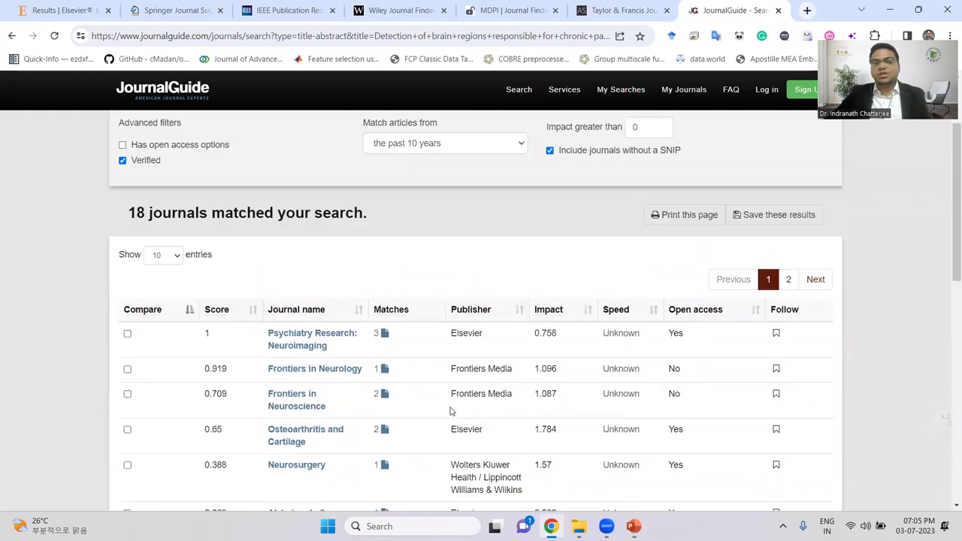
scroll(468, 278, "down", 2)
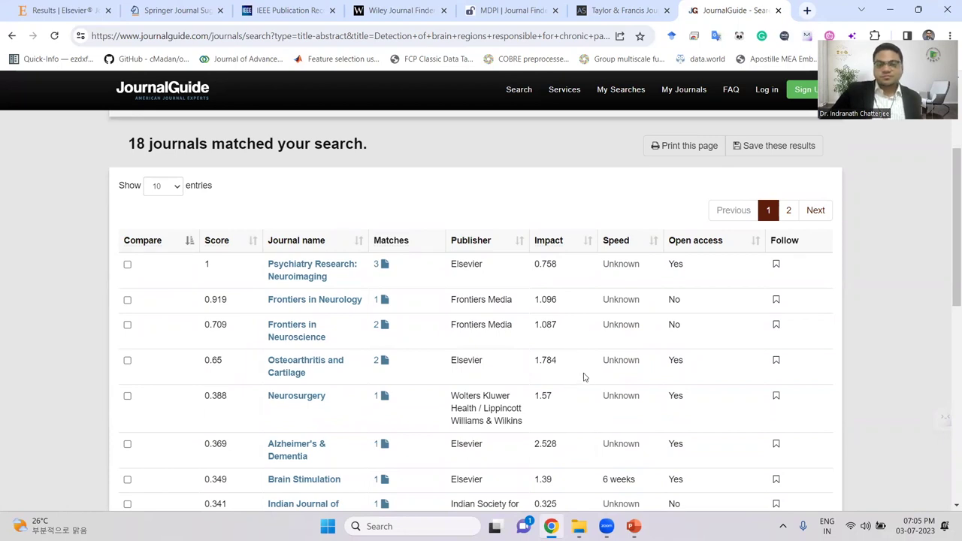
mouse_move(634, 526)
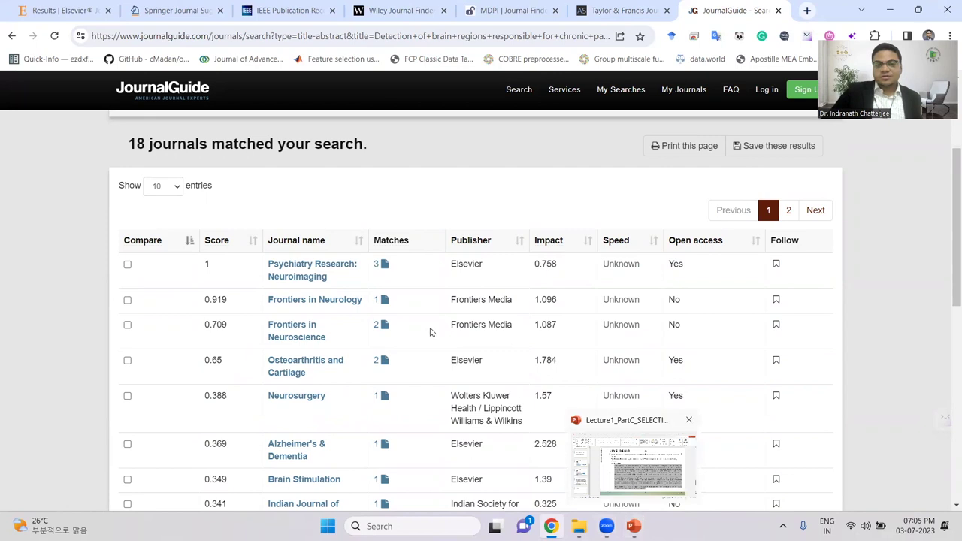
scroll(431, 331, "up", 3)
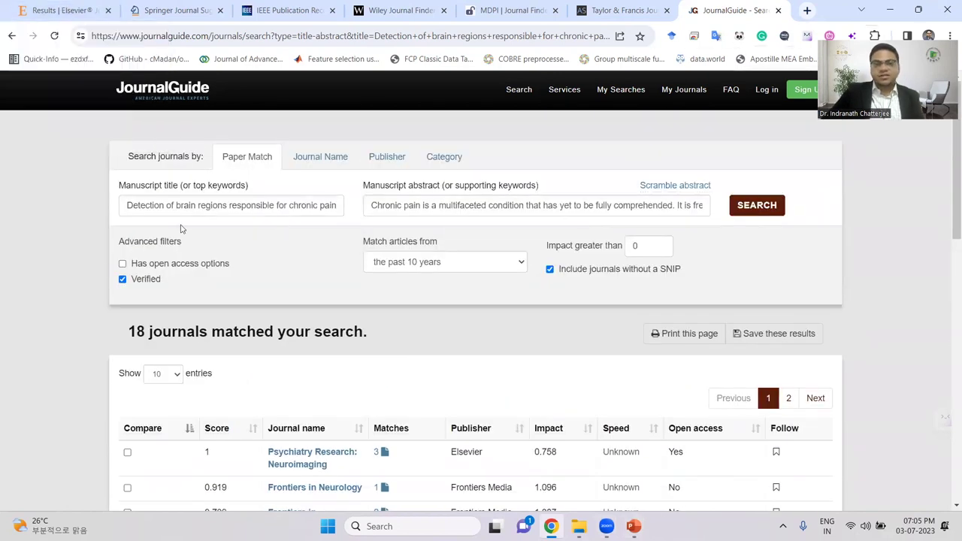
Revisit the Elsevier JournalFinder results briefly and switch to the PowerPoint lecture to show the closing Thank You slide
left_click(59, 11)
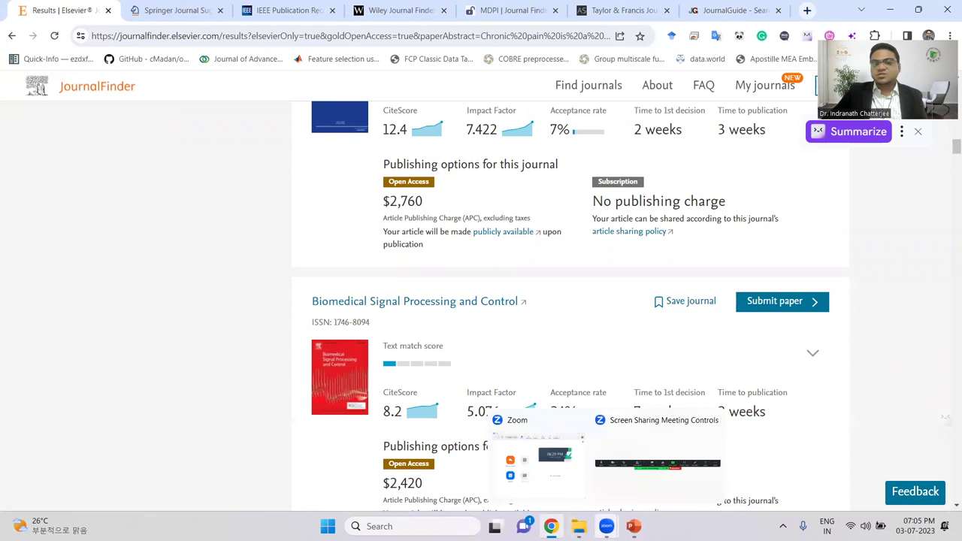
left_click(633, 526)
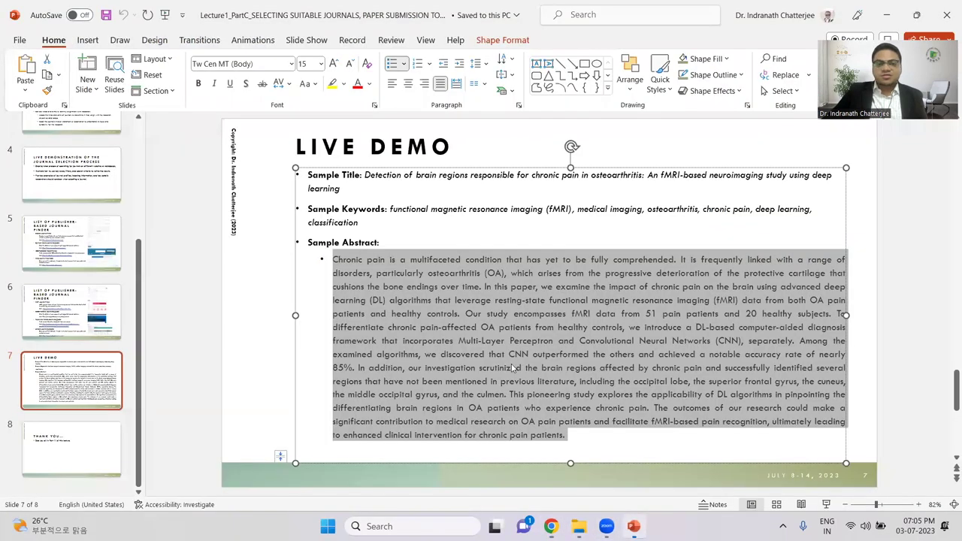
left_click(71, 448)
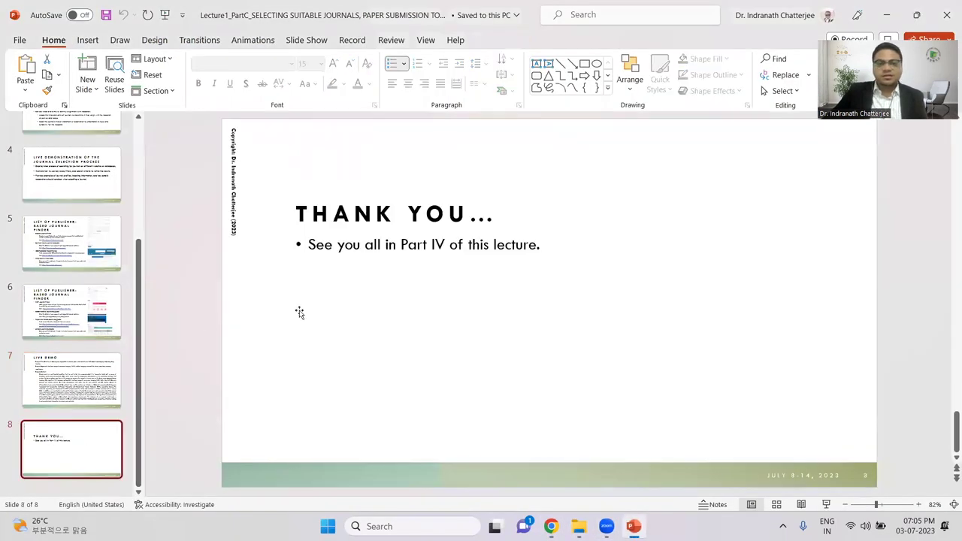